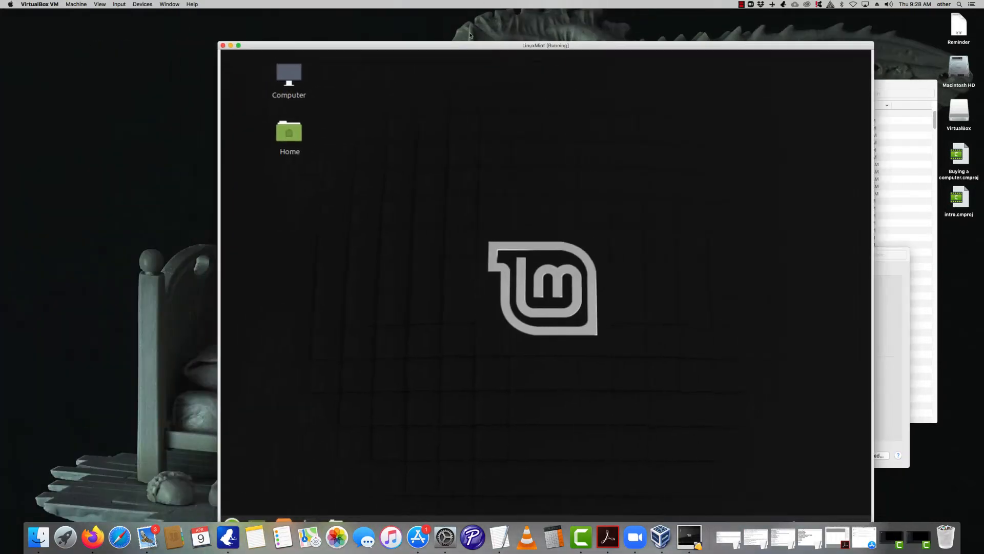
Open the Update Manager, refresh its list of available updates and close it.
left_click_drag(470, 34, 460, 16)
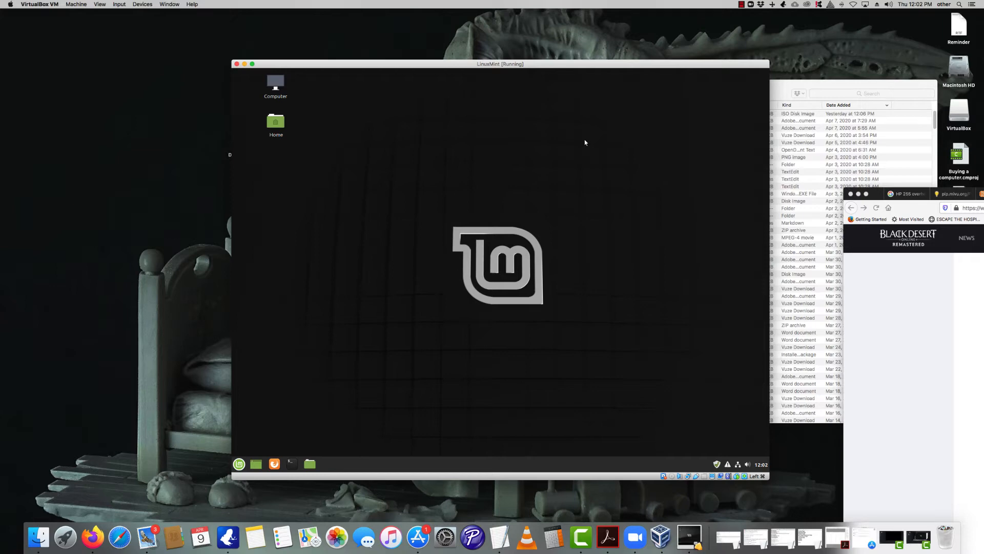
left_click(717, 464)
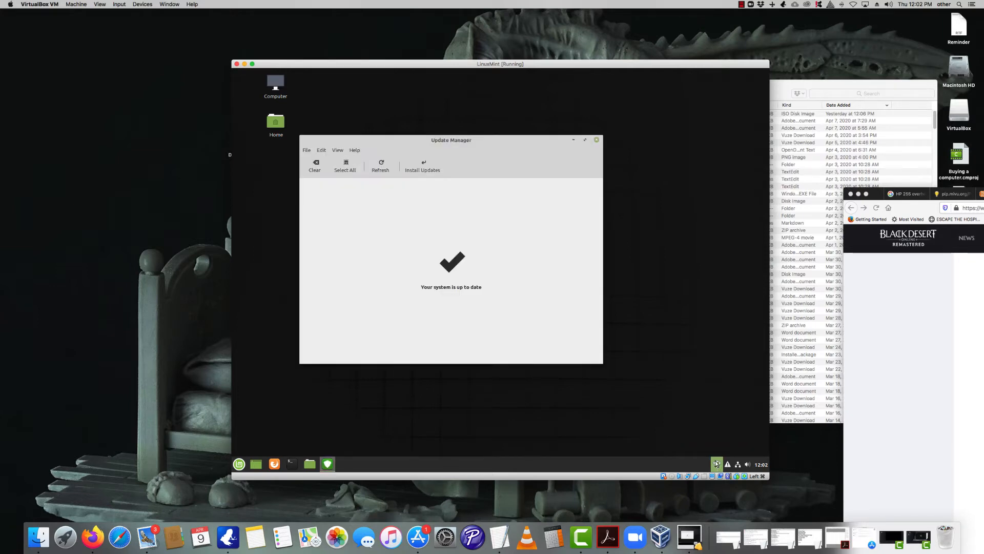
left_click(384, 174)
left_click(596, 140)
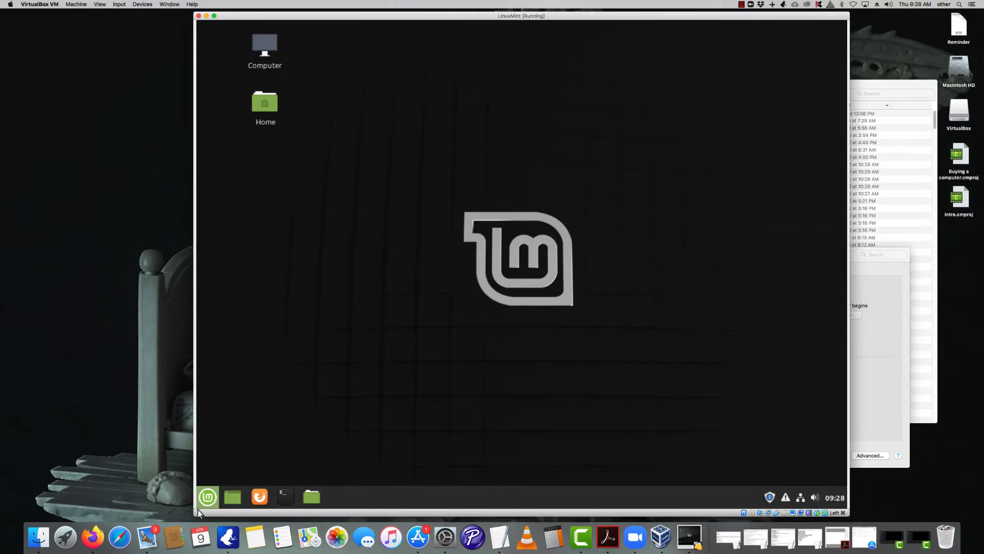
Open Software Manager and bring up the details of the Inkscape vector drawing package with a search for "inkscape".
left_click(205, 501)
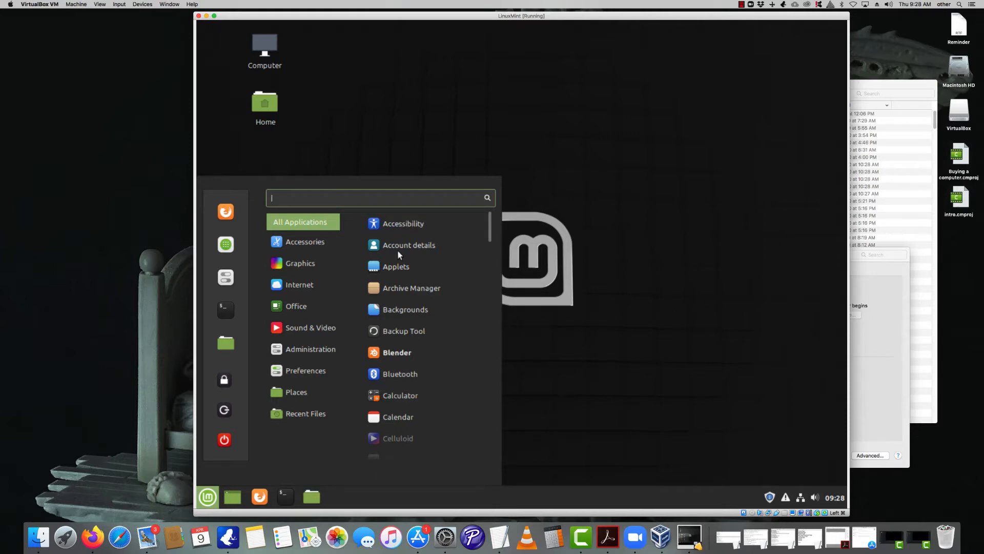
left_click(310, 269)
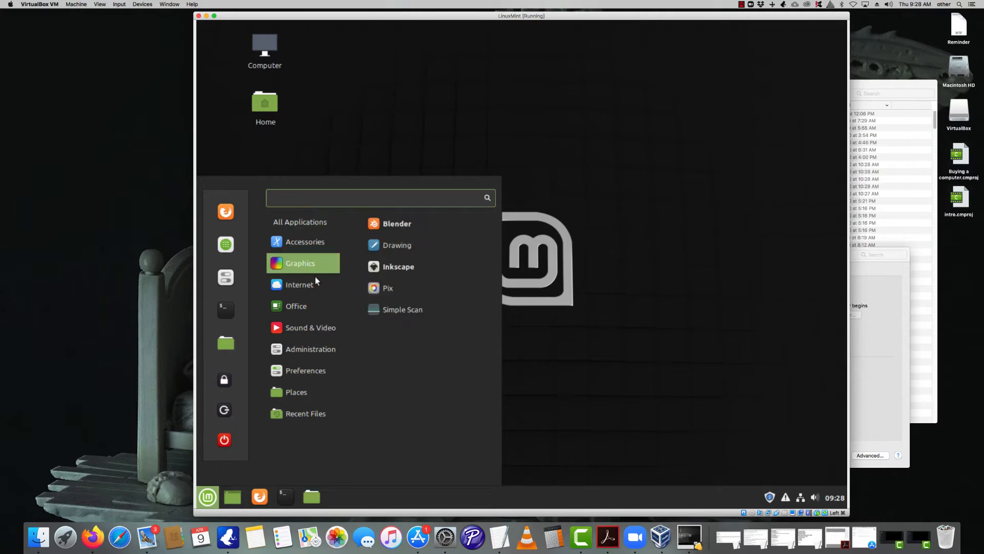
type("soft")
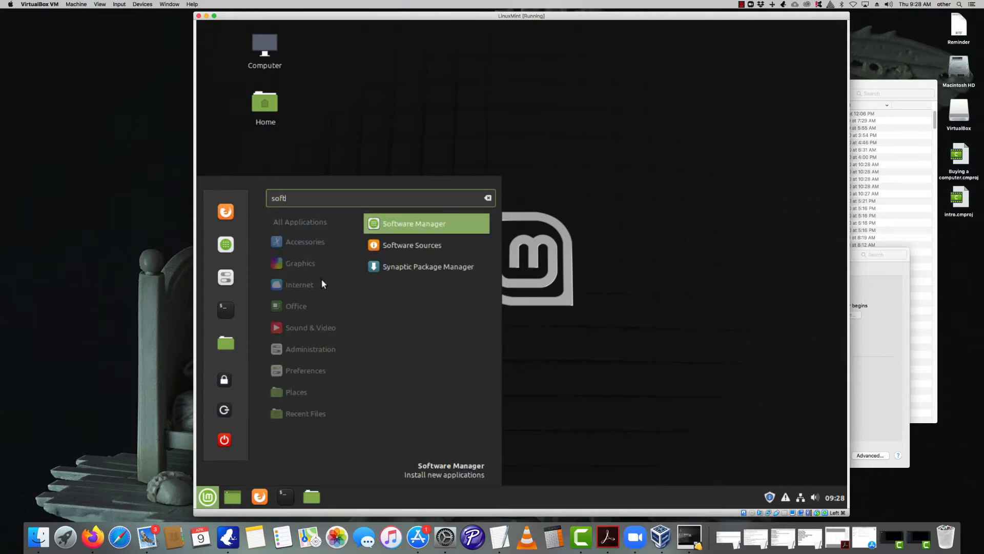
left_click(207, 495)
left_click(207, 495)
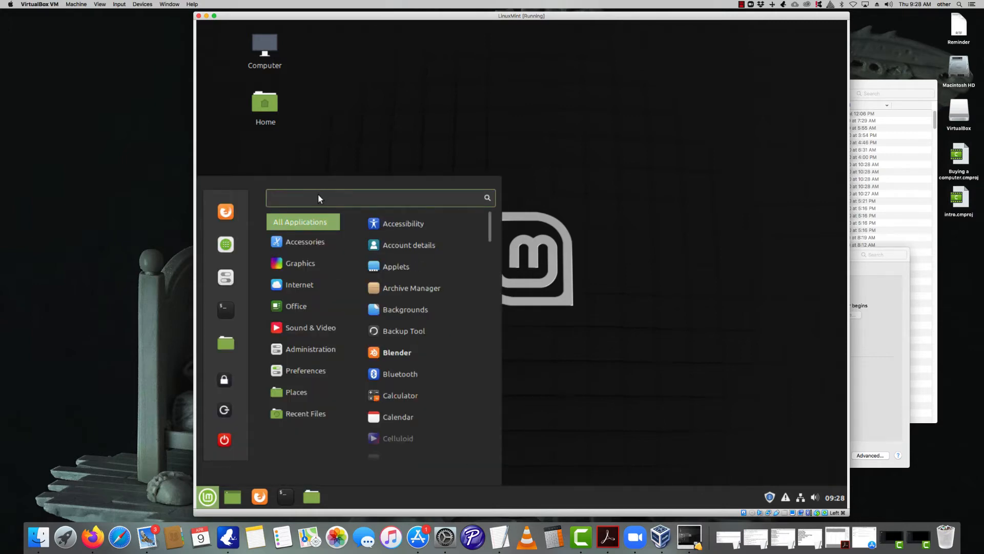
type("soft")
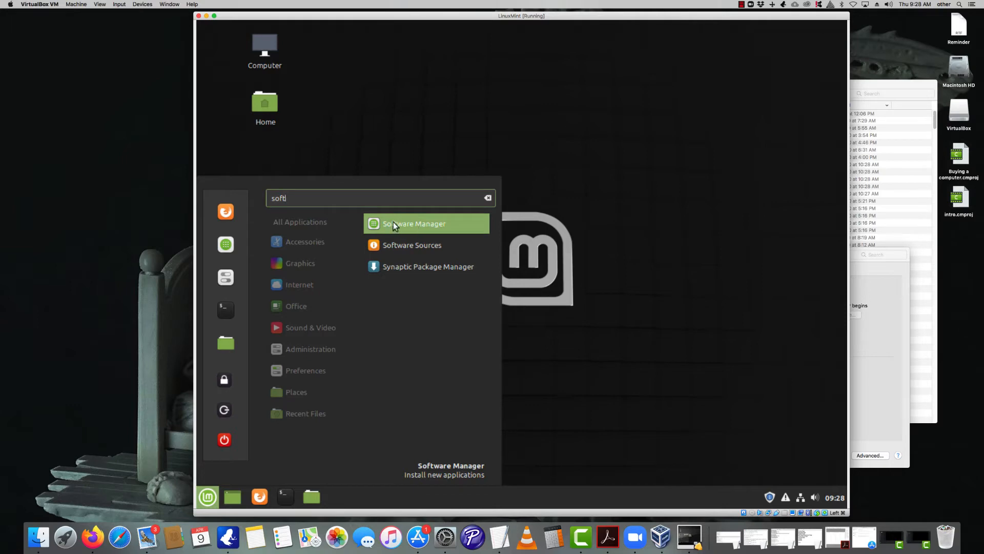
left_click(429, 225)
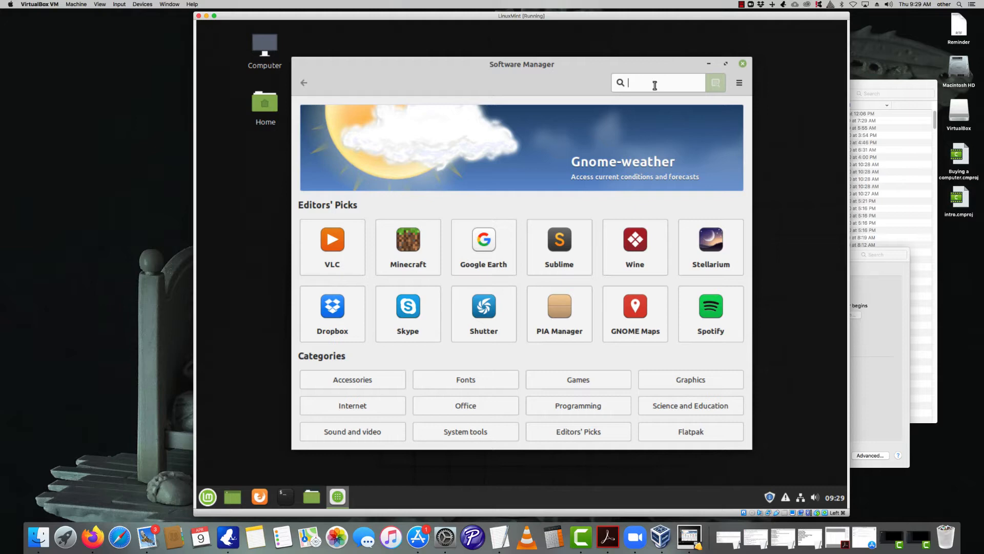
type("inkscape")
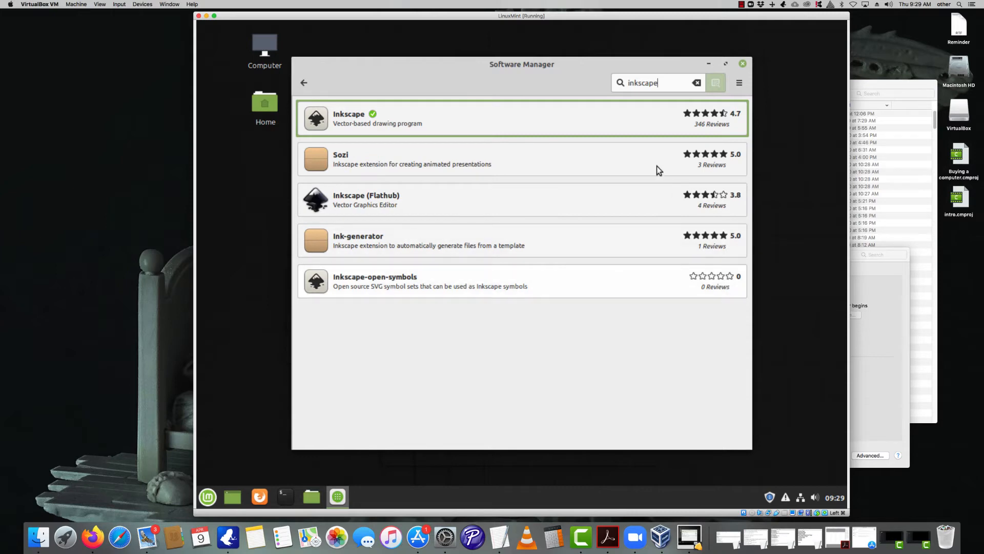
left_click(651, 123)
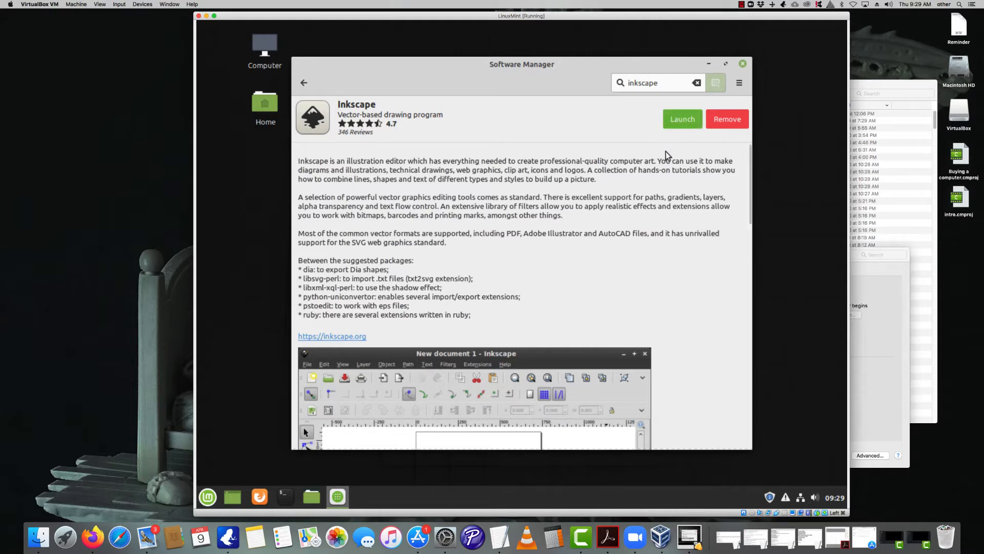
Search for "scribus" and install the Scribus (Flathub) version, accepting the additional software it requires.
left_click(662, 83)
type("scribus")
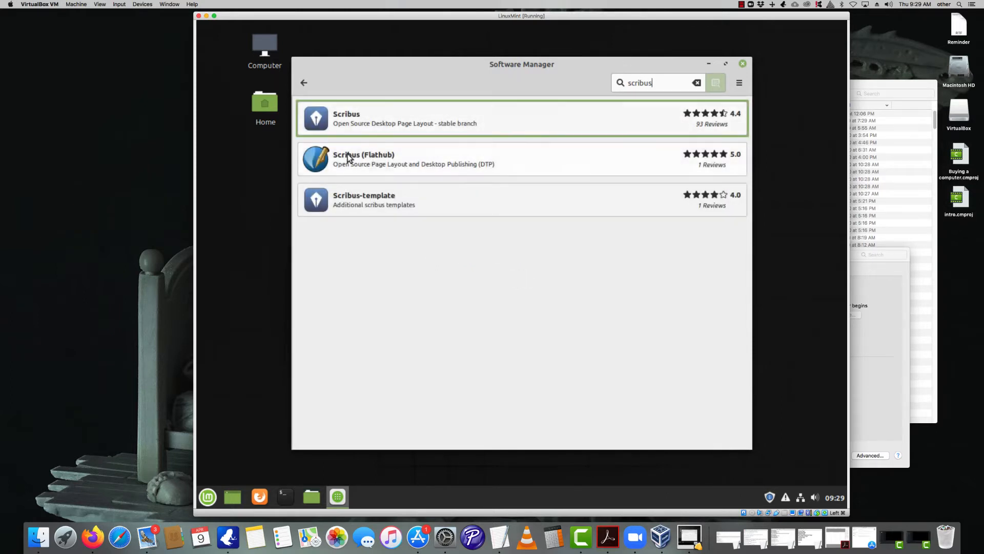
left_click(620, 162)
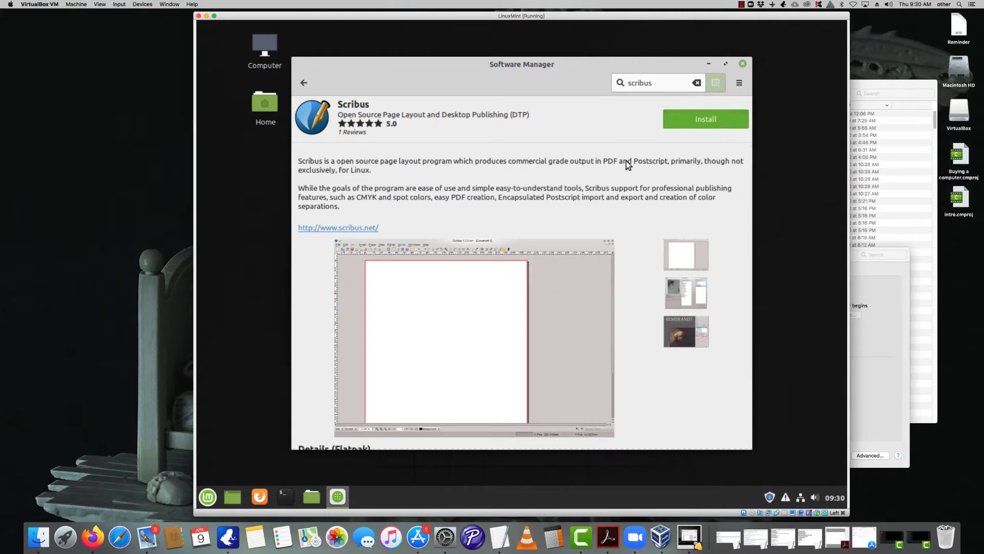
left_click(713, 121)
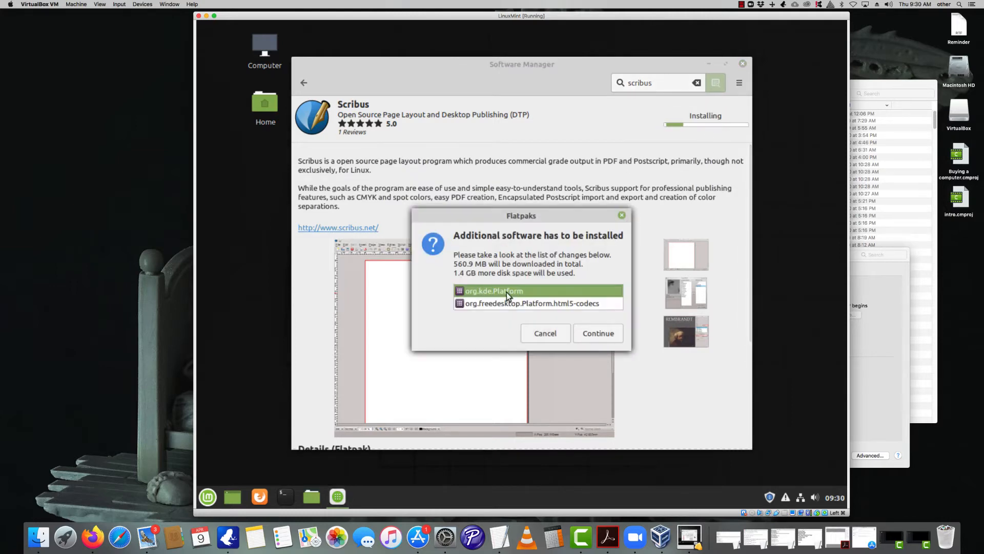
left_click(598, 334)
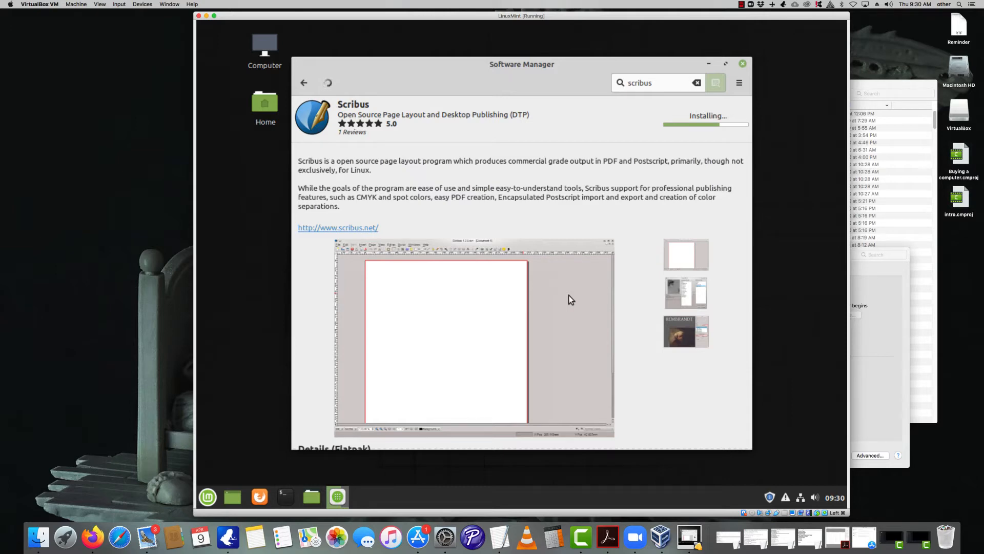
left_click(742, 4)
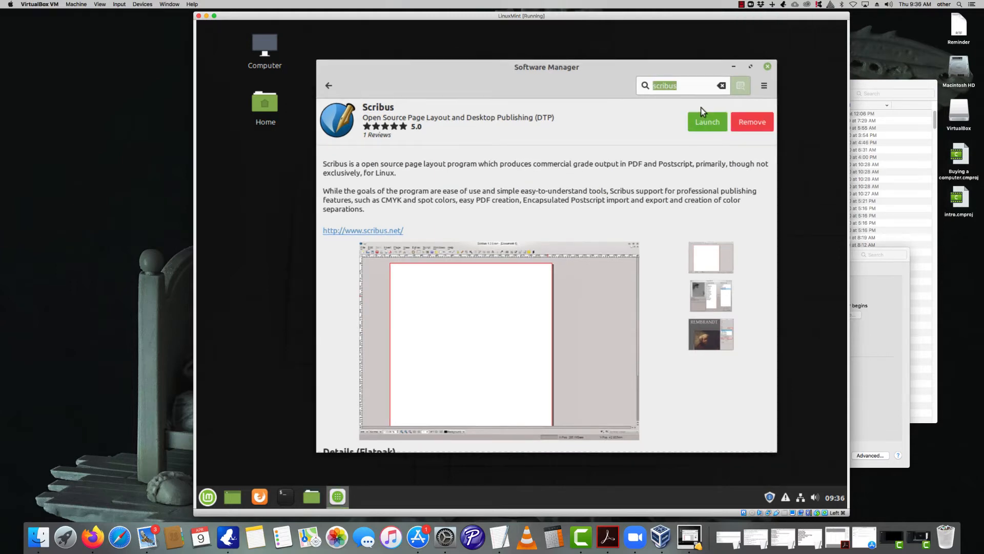
Search for "gimp" and install the GNU Image Manipulation Program Flatpak, accepting the additional software it requires.
double_click(689, 85)
type("gimp")
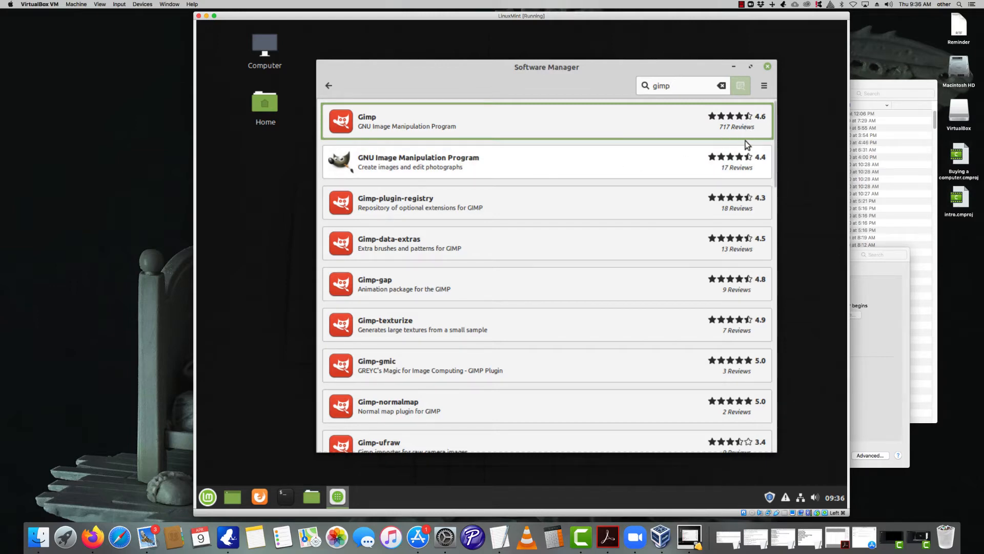
scroll(694, 399, "down", 1)
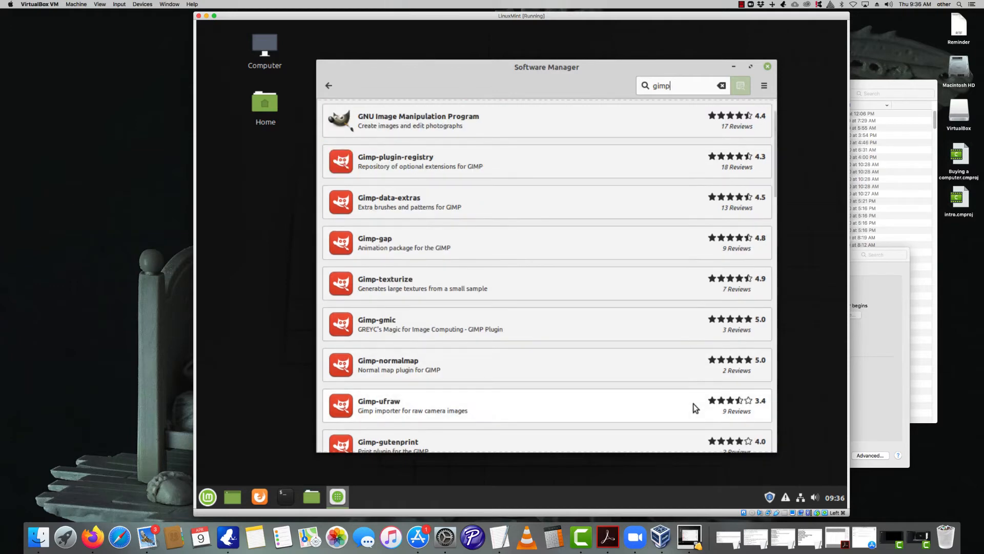
scroll(693, 403, "down", 1)
scroll(723, 403, "down", 1)
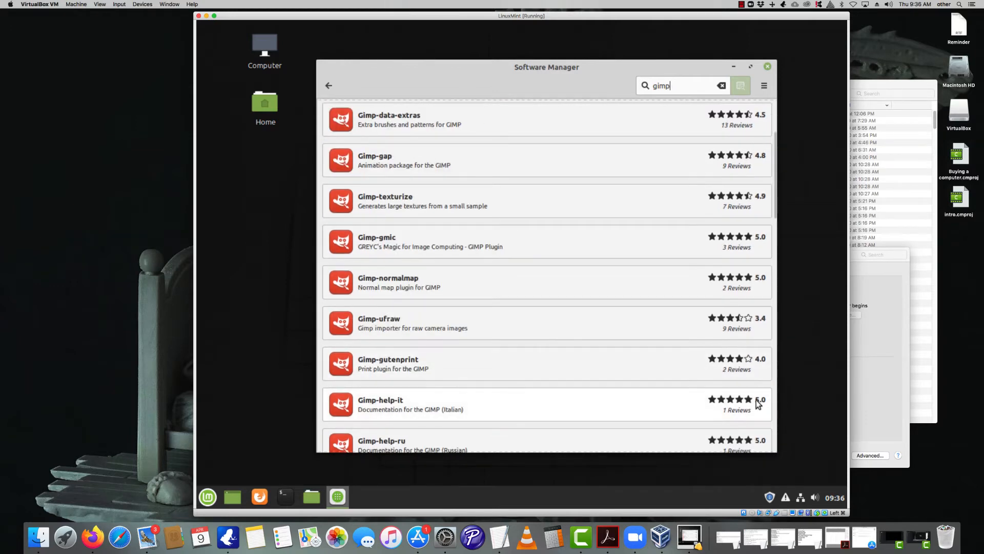
scroll(752, 404, "down", 4)
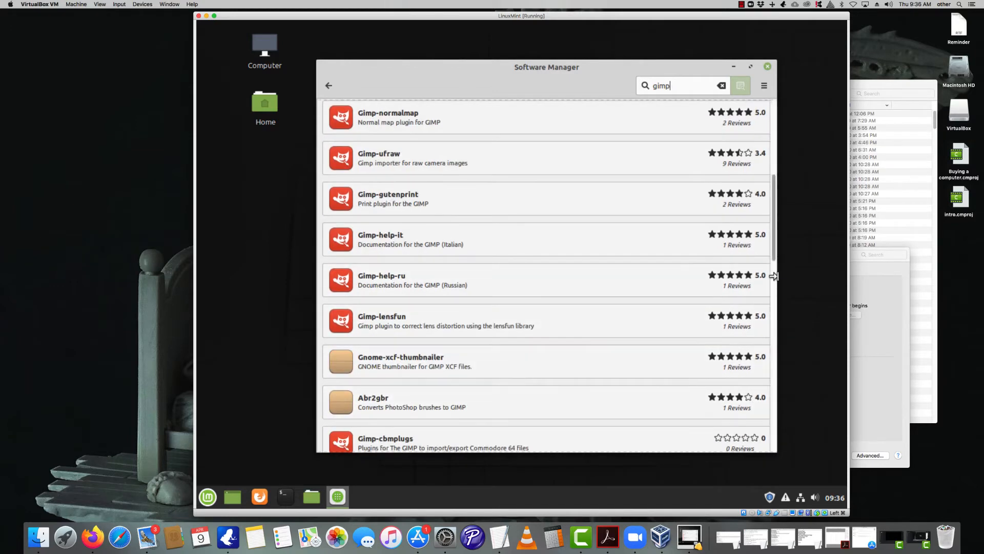
left_click_drag(775, 245, 781, 144)
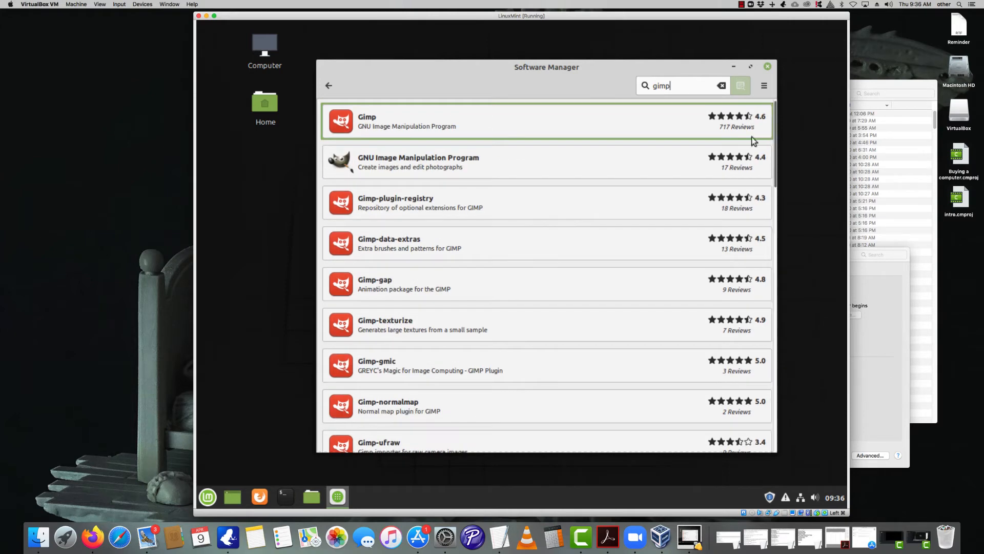
left_click(586, 171)
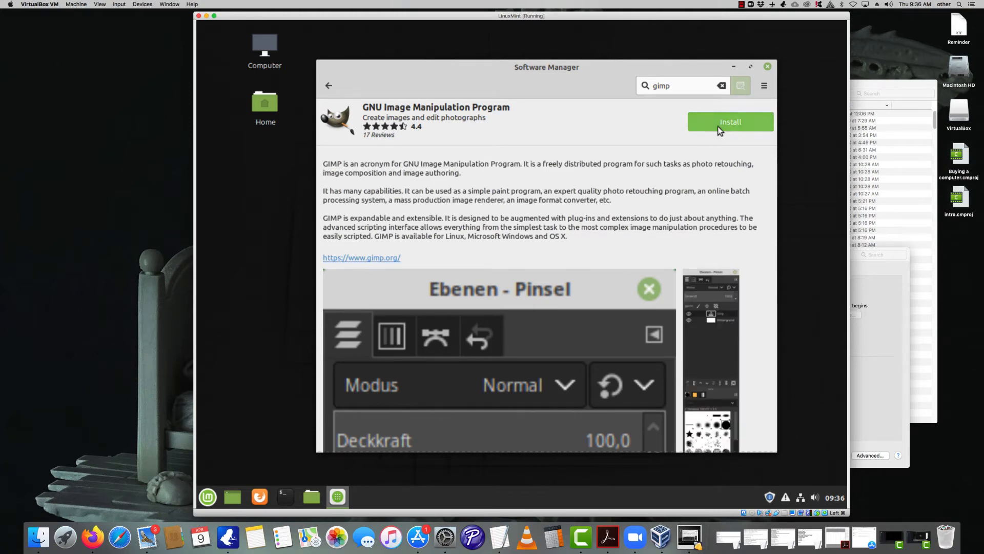
left_click(717, 127)
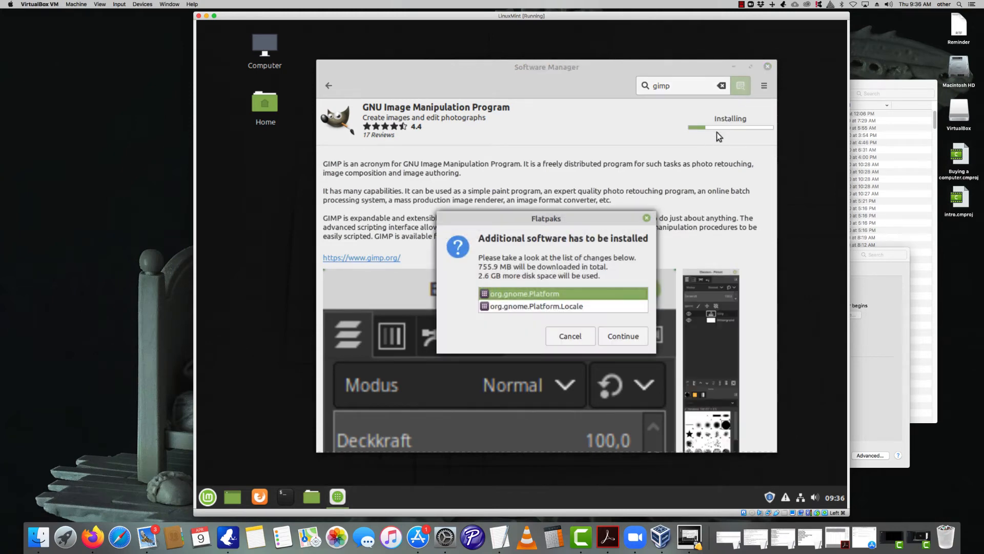
left_click(619, 337)
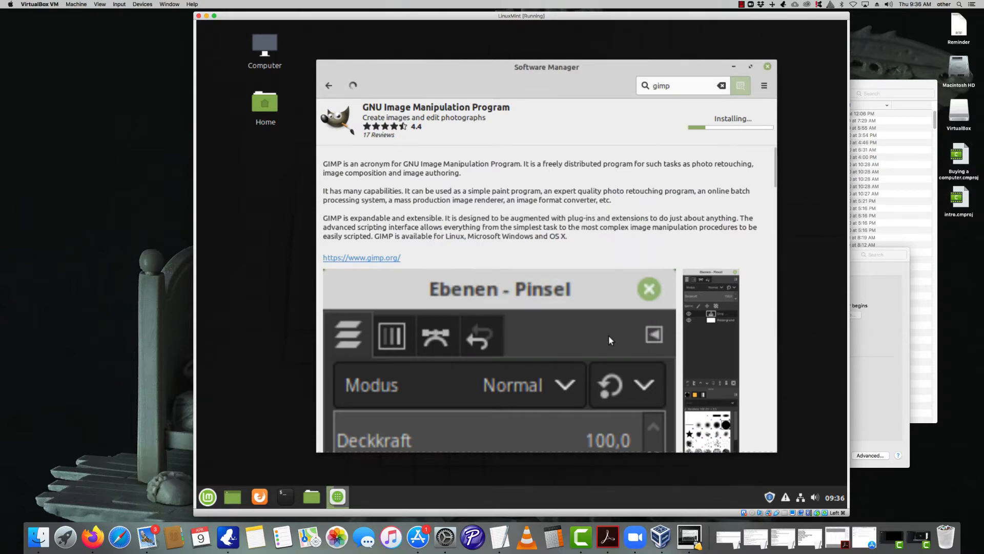
left_click(741, 4)
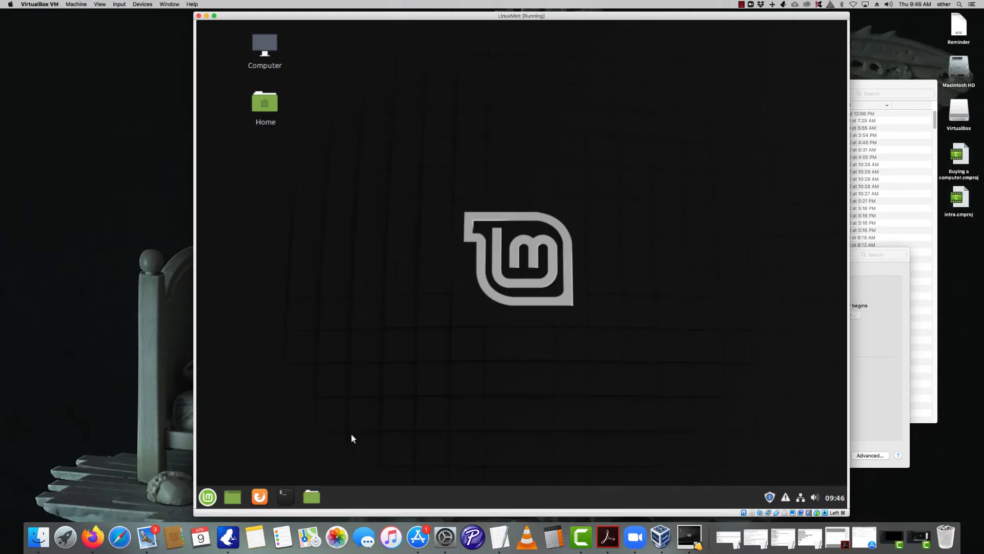
Reopen Software Manager by searching the installed applications for "soft".
left_click(213, 495)
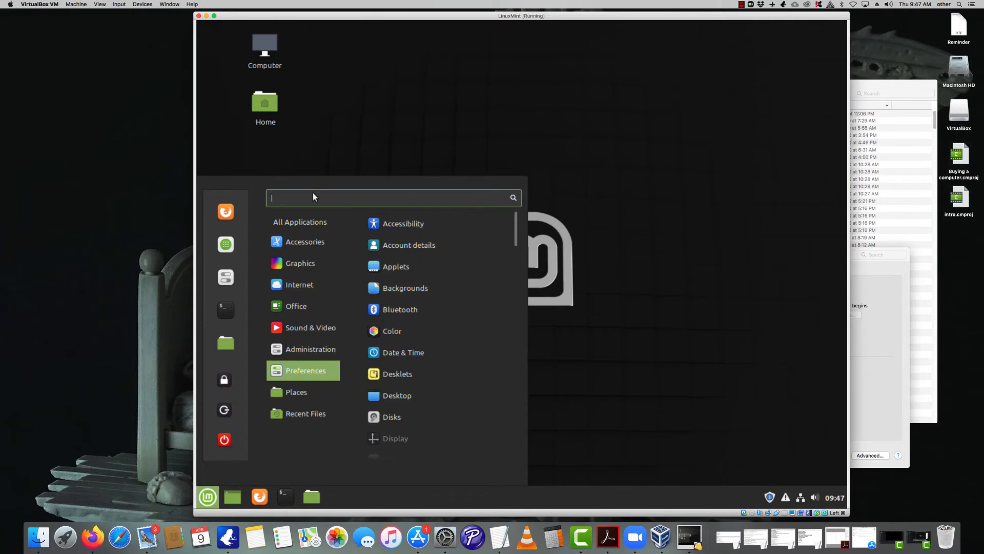
type("soft")
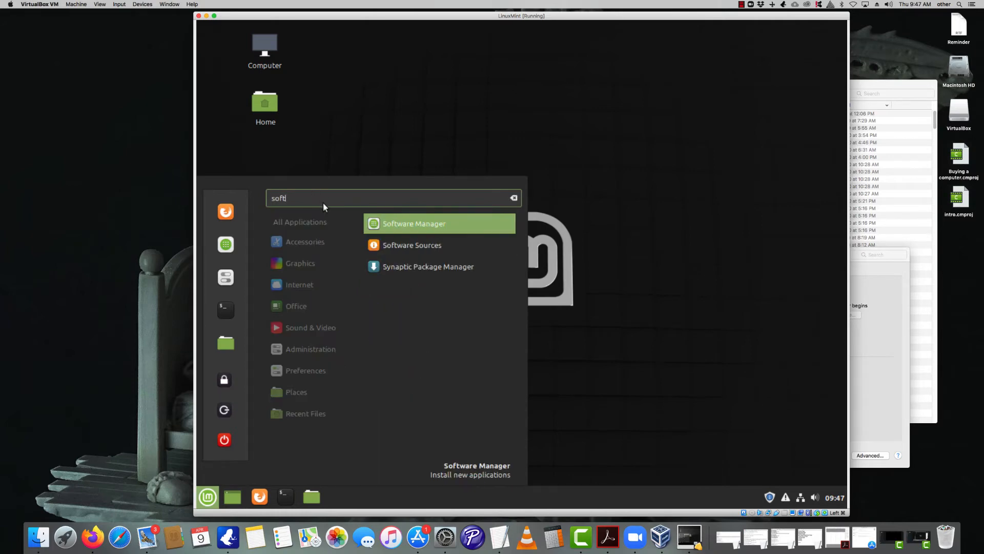
key("Return")
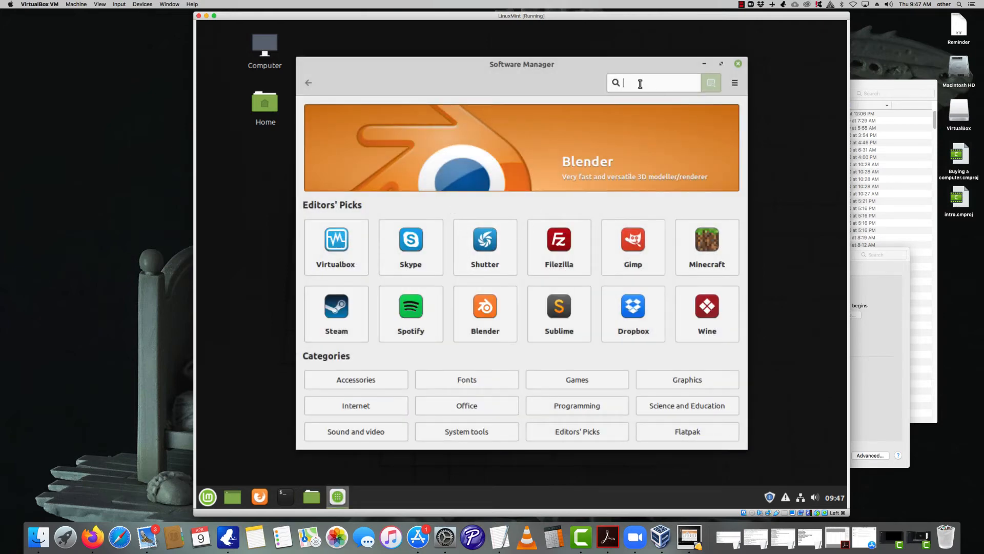
Search for "darktable" and install the standard Darktable package with its additional software, entering the account password to authenticate.
type("dark")
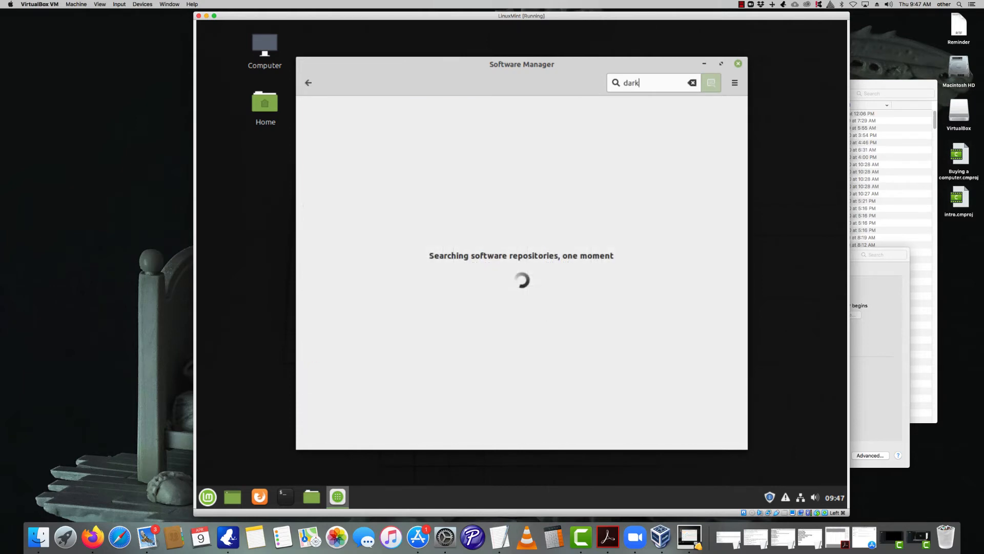
type("table")
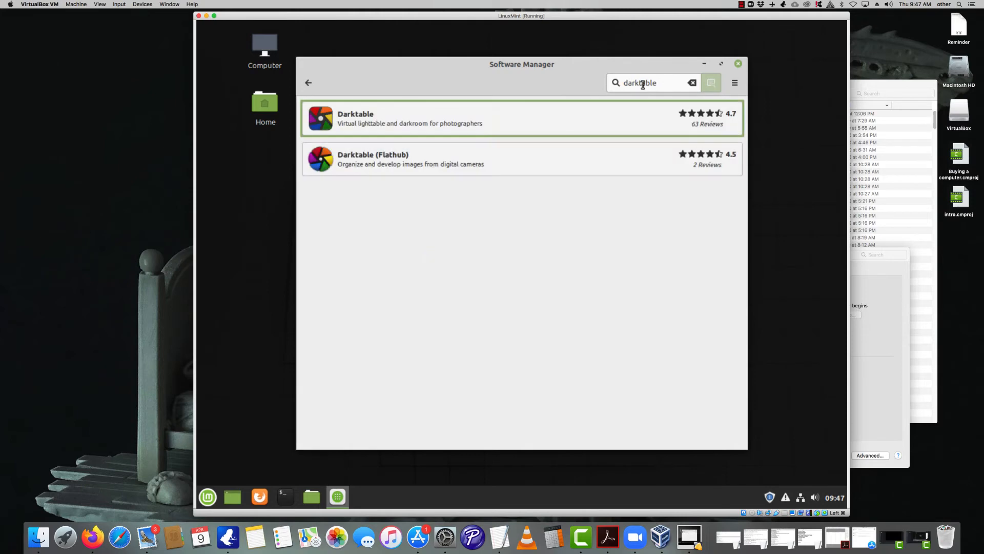
left_click(576, 115)
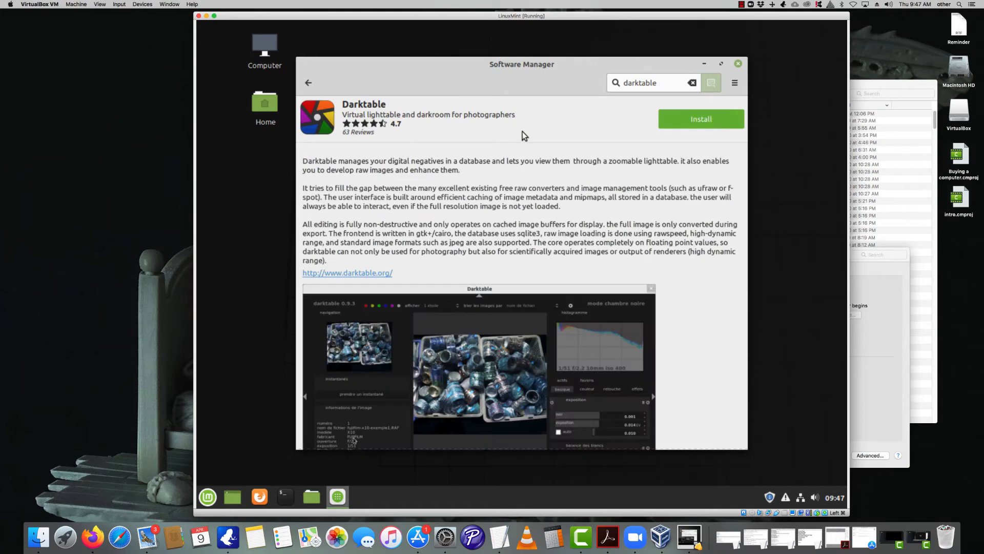
left_click(697, 119)
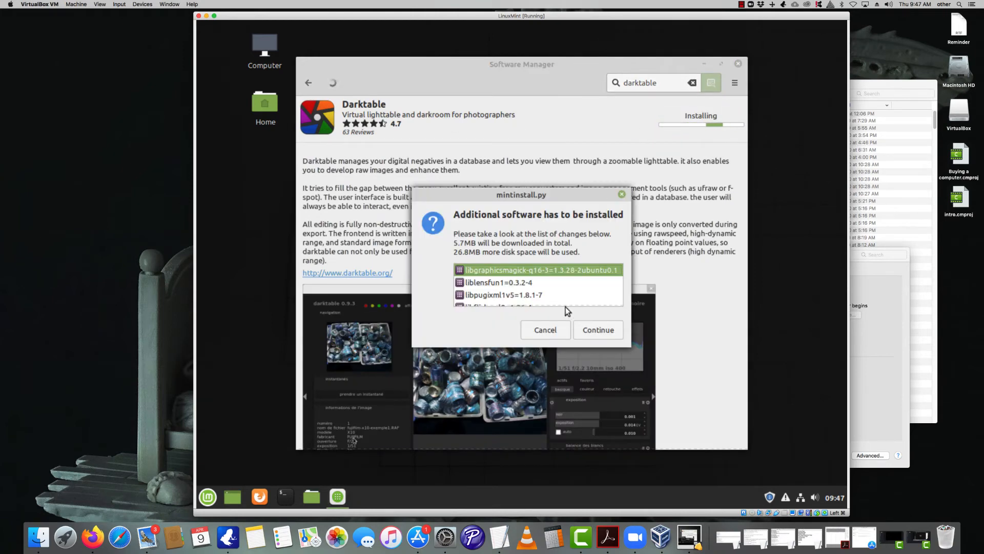
left_click(593, 329)
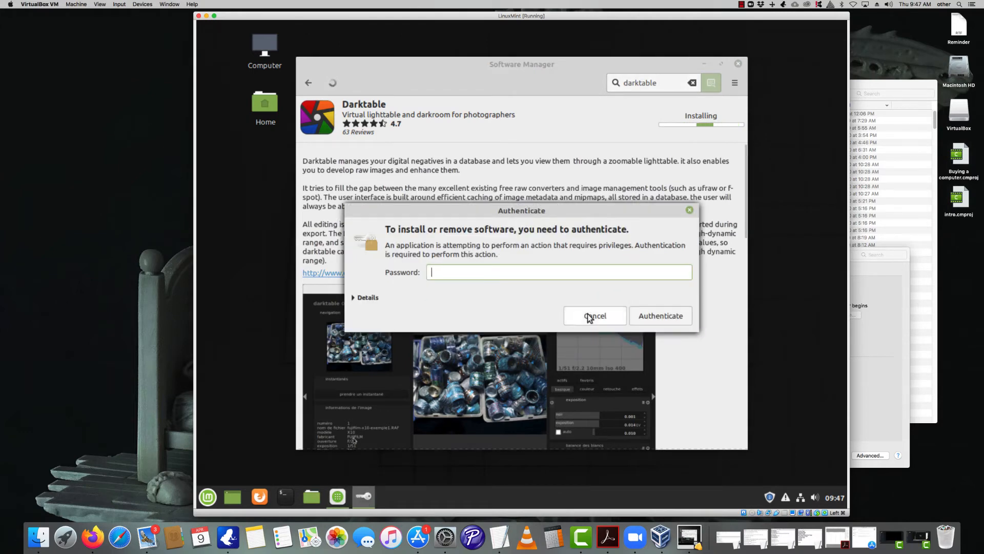
type("••••")
key("Return")
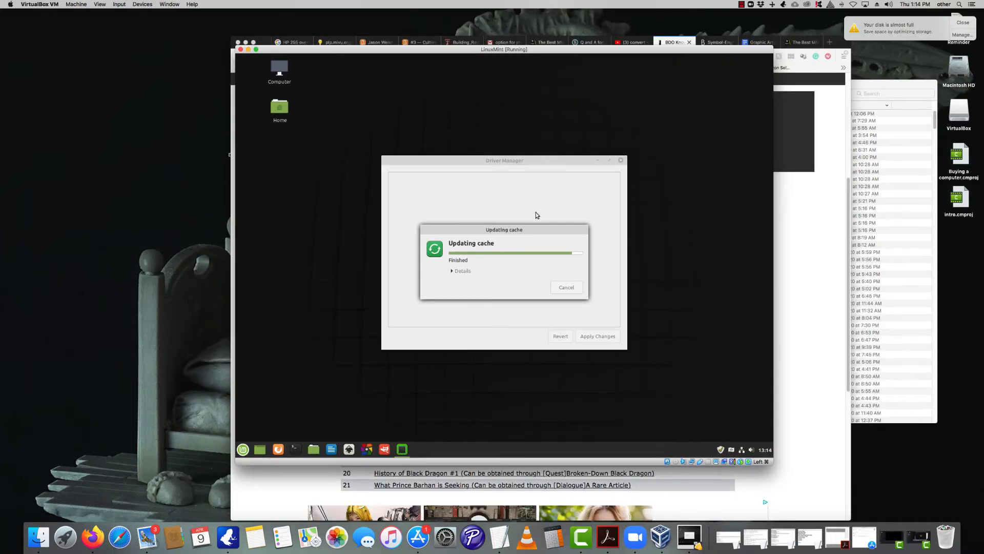
Close the Driver Manager.
left_click(621, 160)
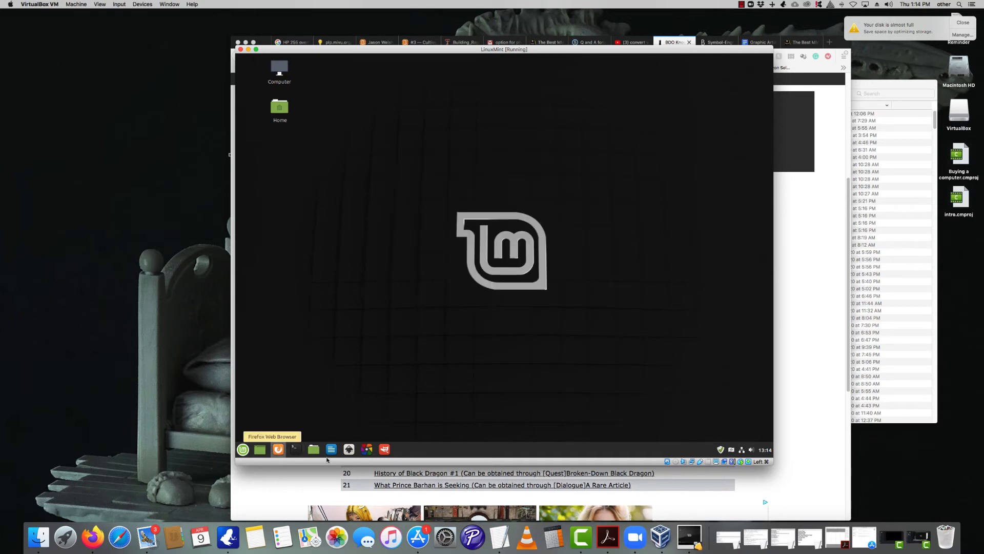
Browse the installed applications by category, then examine Darktable's shortcut options and the application launchers in the panel.
left_click(242, 451)
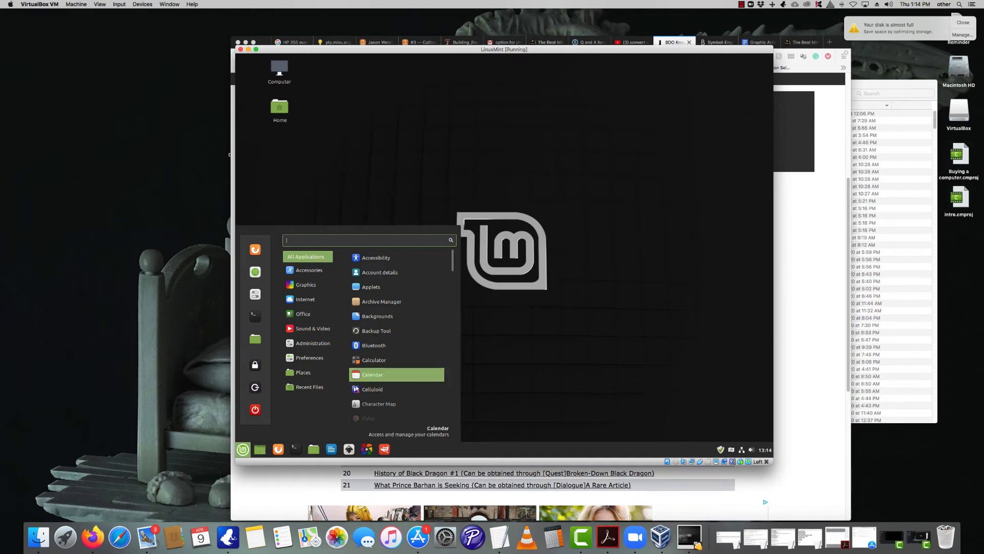
scroll(352, 380, "down", 3)
scroll(353, 394, "down", 5)
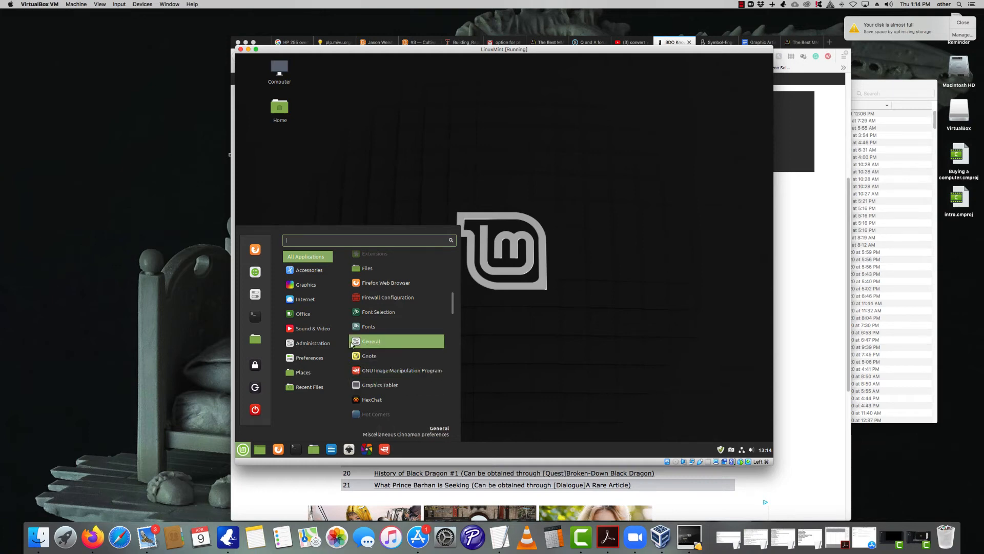
mouse_move(331, 301)
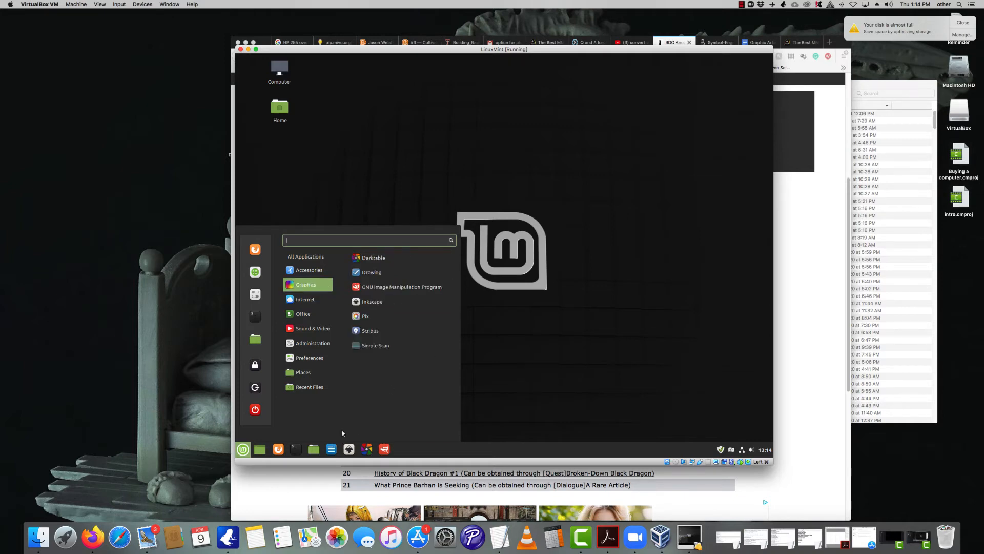
mouse_move(292, 381)
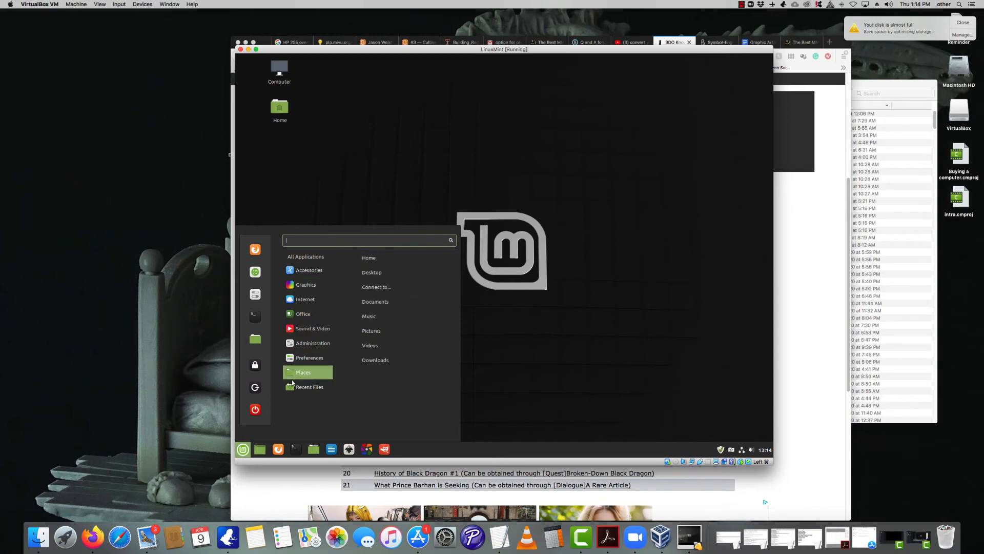
mouse_move(307, 270)
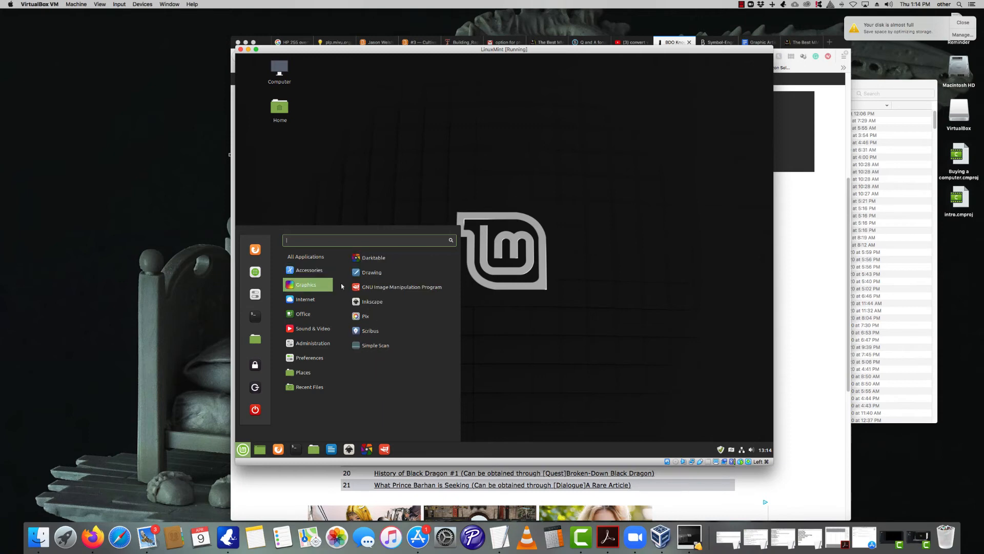
right_click(360, 262)
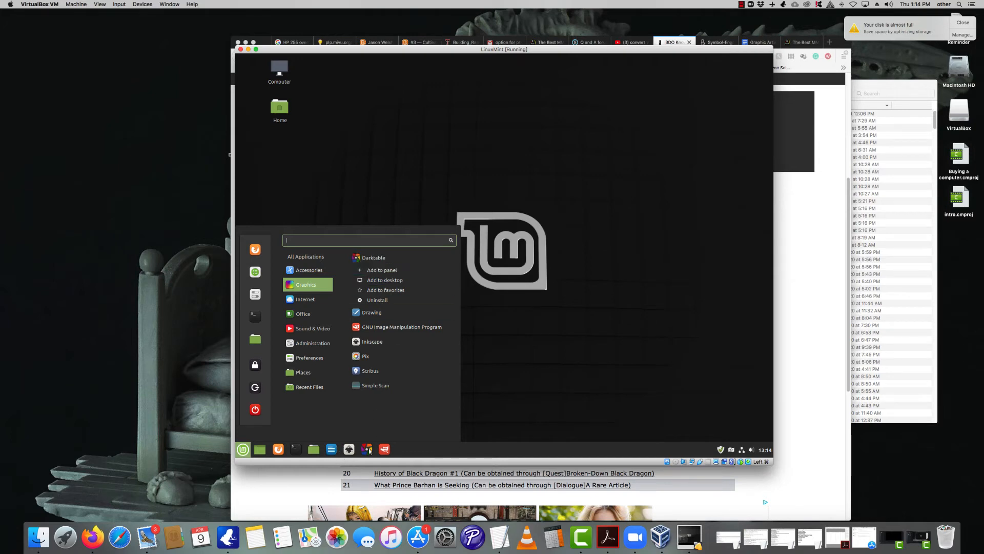
left_click(418, 451)
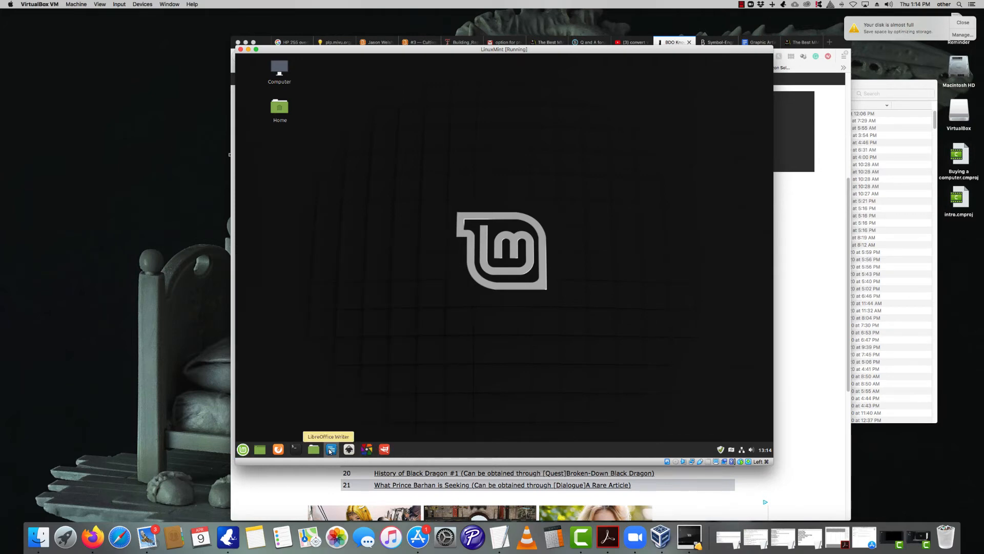
left_click(331, 451)
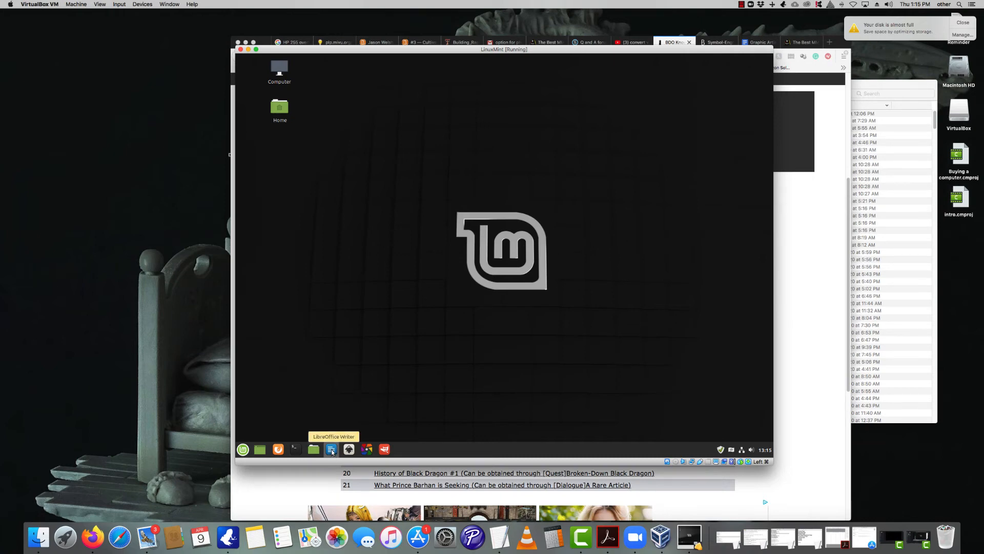
left_click(366, 450)
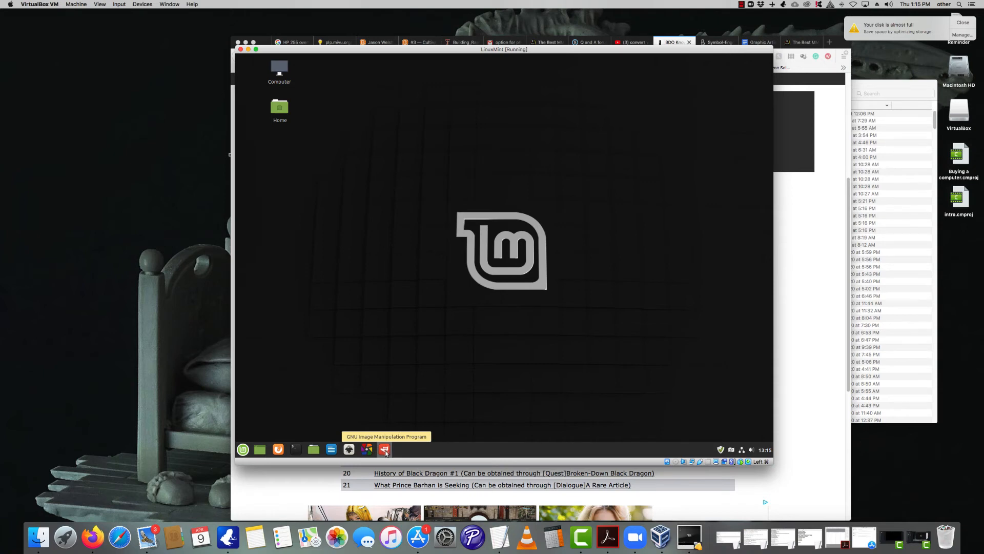
Add Scribus from the Graphics applications to the panel.
left_click(243, 449)
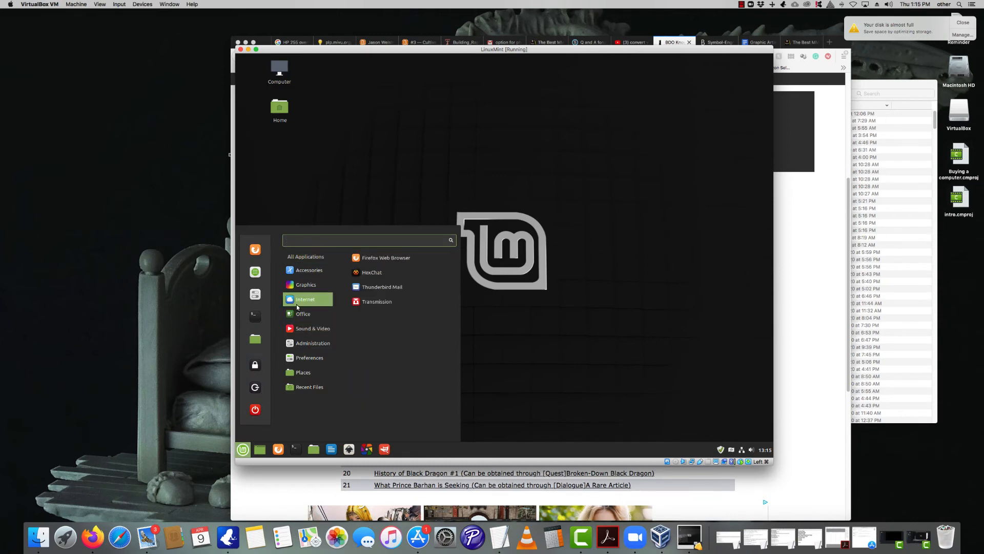
mouse_move(298, 281)
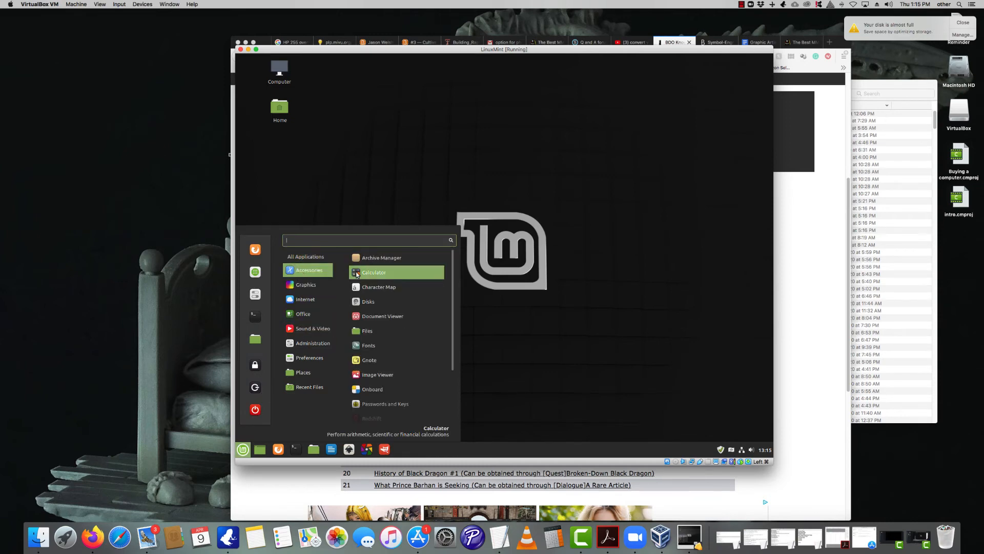
mouse_move(309, 289)
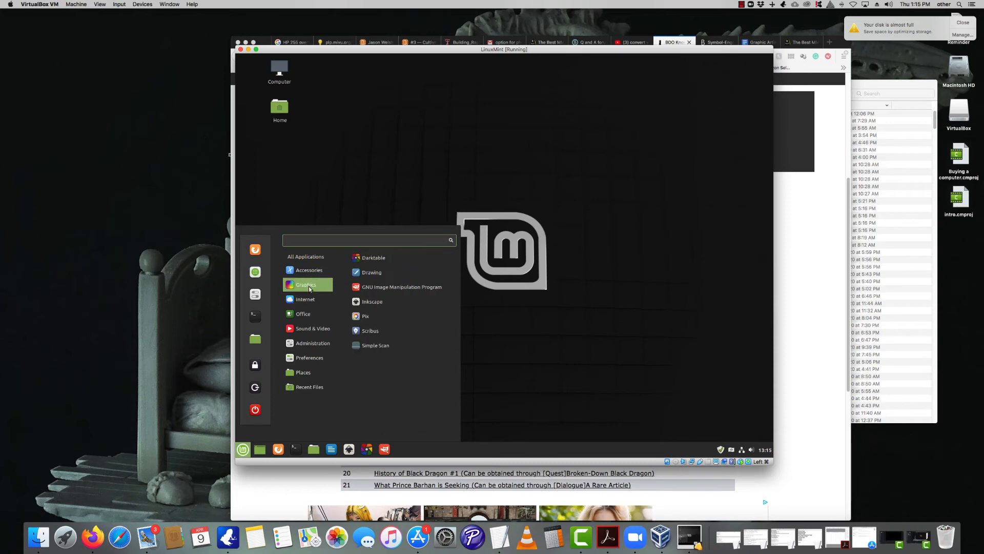
right_click(358, 331)
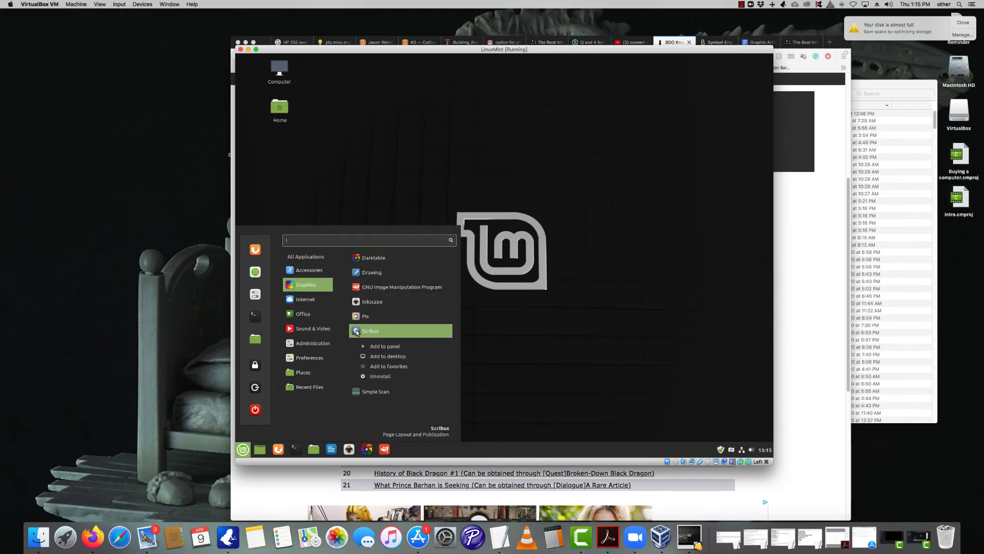
left_click(383, 348)
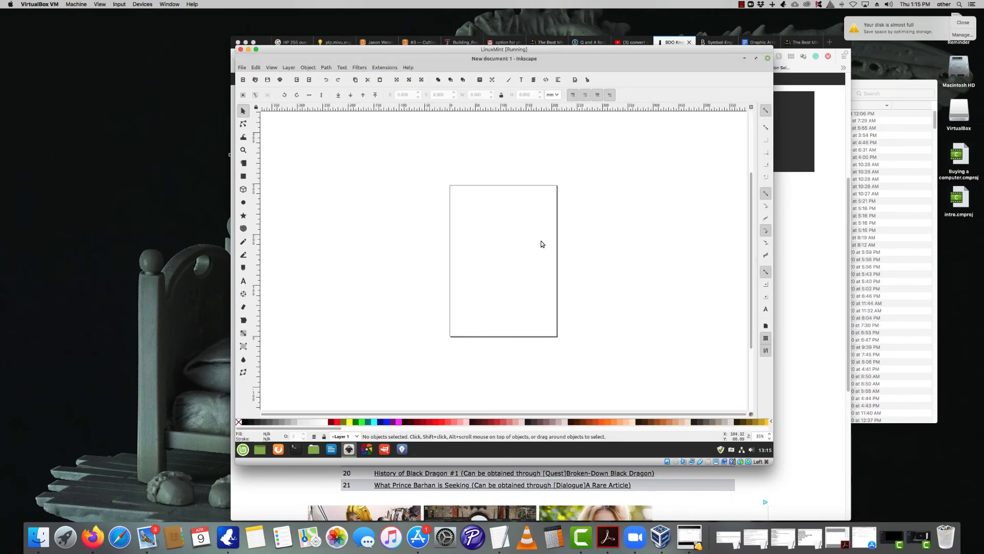
Move the LinuxMint virtual machine window up slightly and enlarge it.
scroll(541, 248, "up", 3)
scroll(539, 253, "down", 1)
scroll(538, 254, "down", 1)
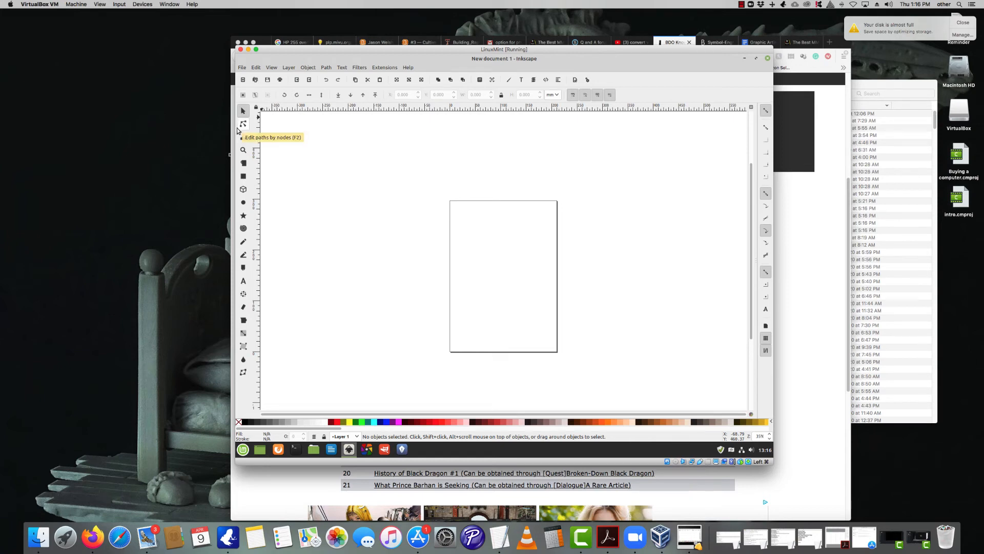
left_click_drag(273, 52, 268, 44)
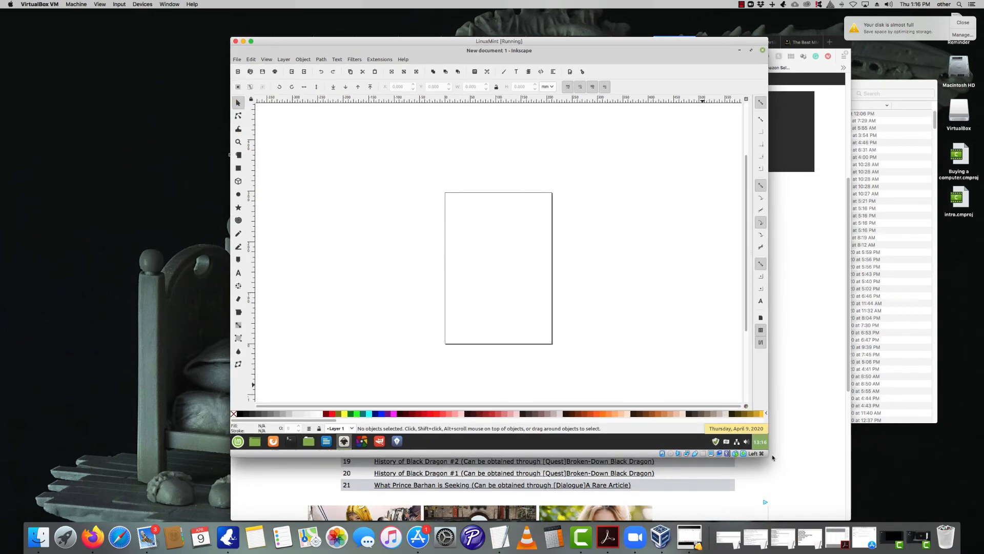
left_click_drag(765, 453, 918, 519)
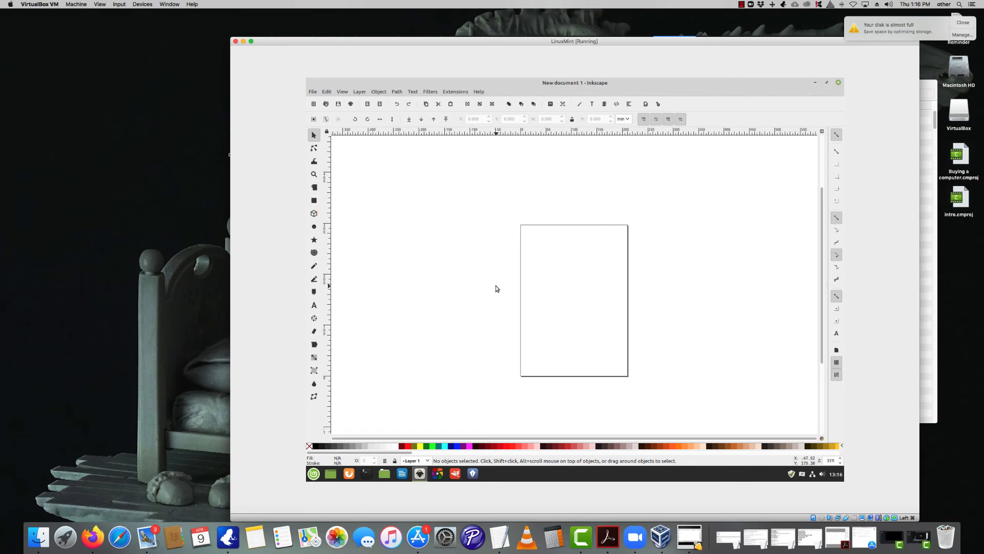
Draw two overlapping rectangles on the blank page, about 68 by 94 mm and about 67 by 71 mm.
scroll(494, 286, "up", 1)
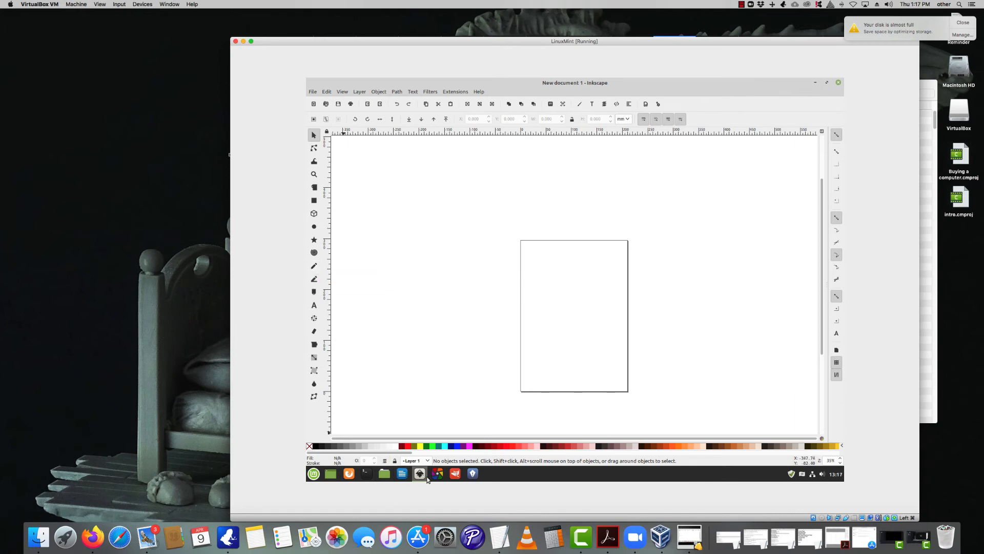
mouse_move(420, 474)
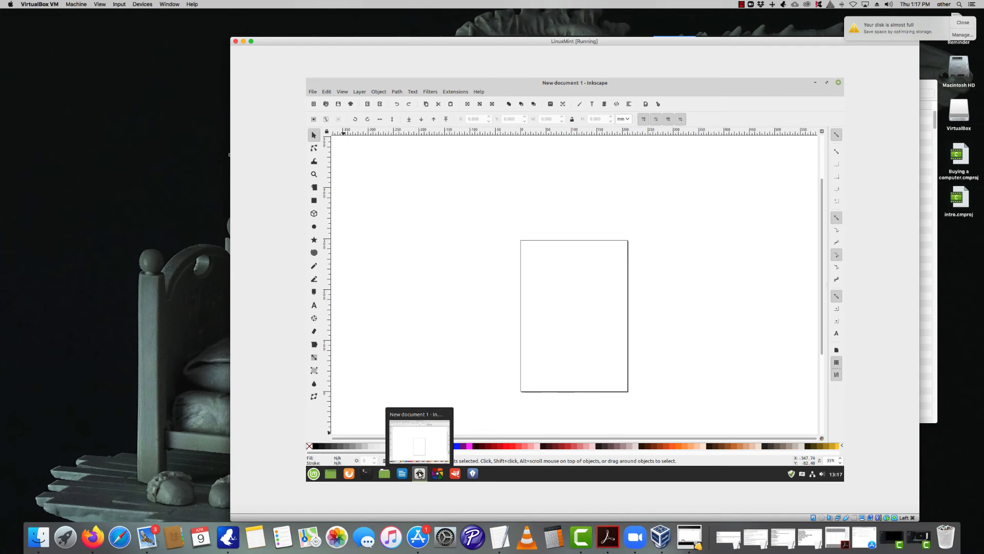
left_click(314, 201)
left_click_drag(538, 281, 572, 329)
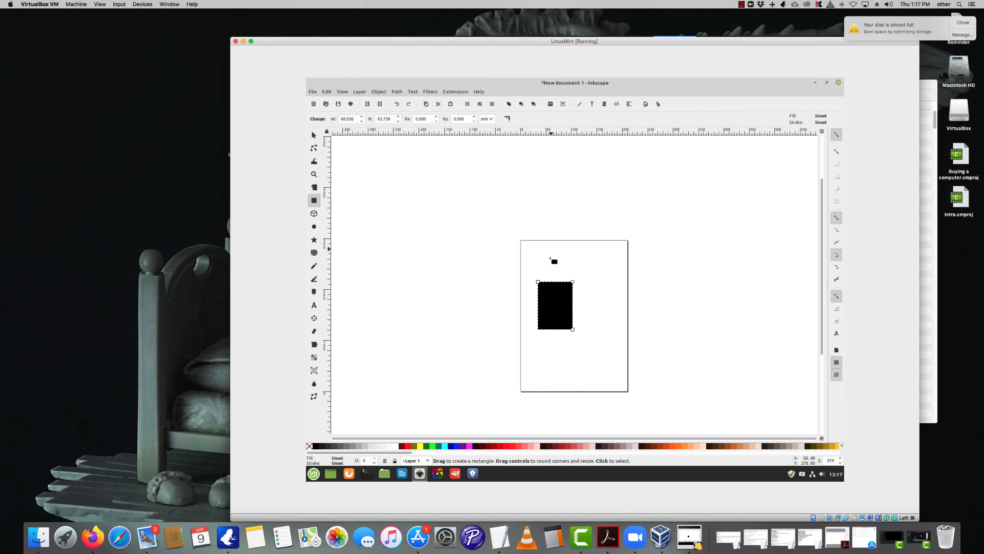
left_click_drag(549, 265, 584, 301)
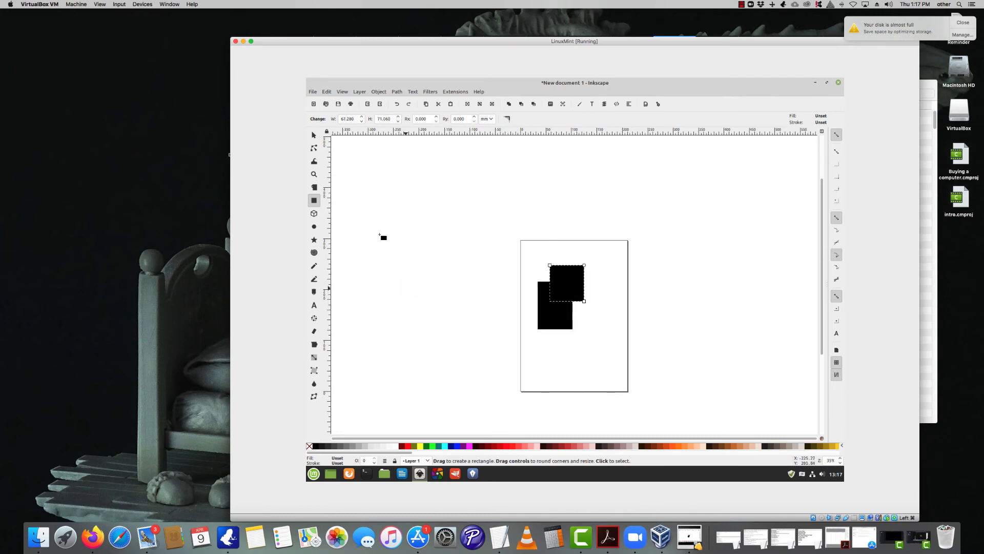
Merge the two overlapping rectangles with Union and move the merged shape off the page to its right.
left_click(315, 135)
left_click(547, 323, "shift")
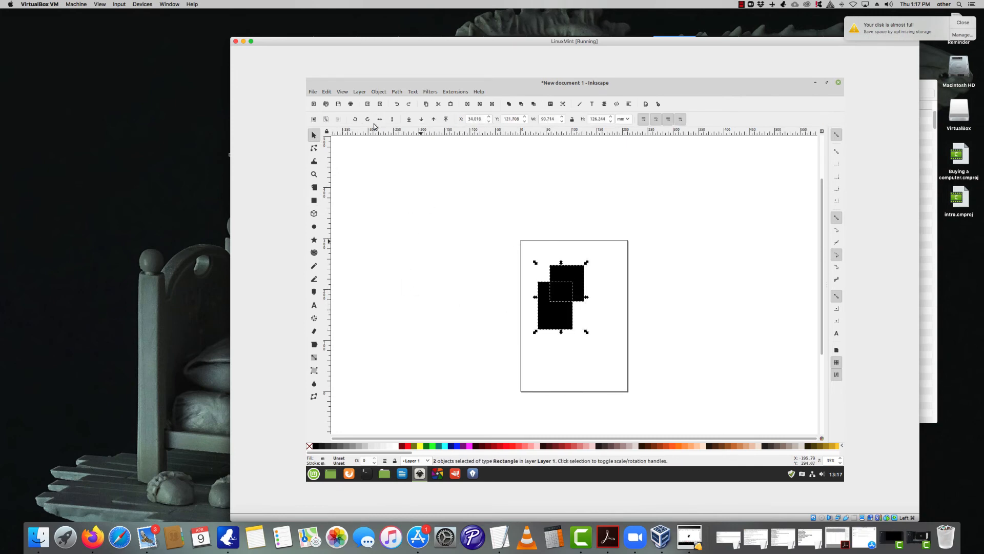
left_click(396, 91)
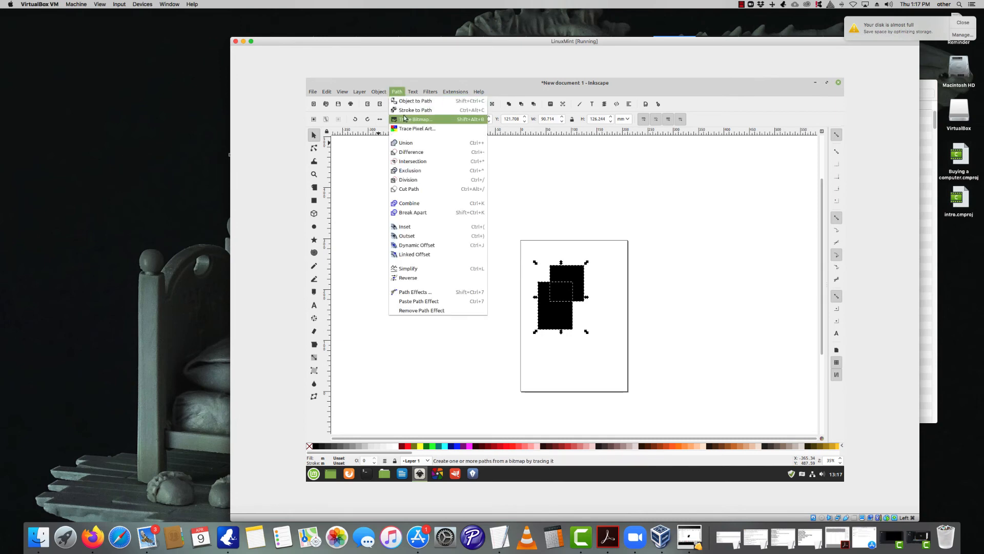
left_click(417, 143)
left_click_drag(564, 287, 747, 276)
Draw a thin rectangle about 67 by 18 mm over the merged shape and reposition both so it overlaps the shape's left edge.
left_click(314, 200)
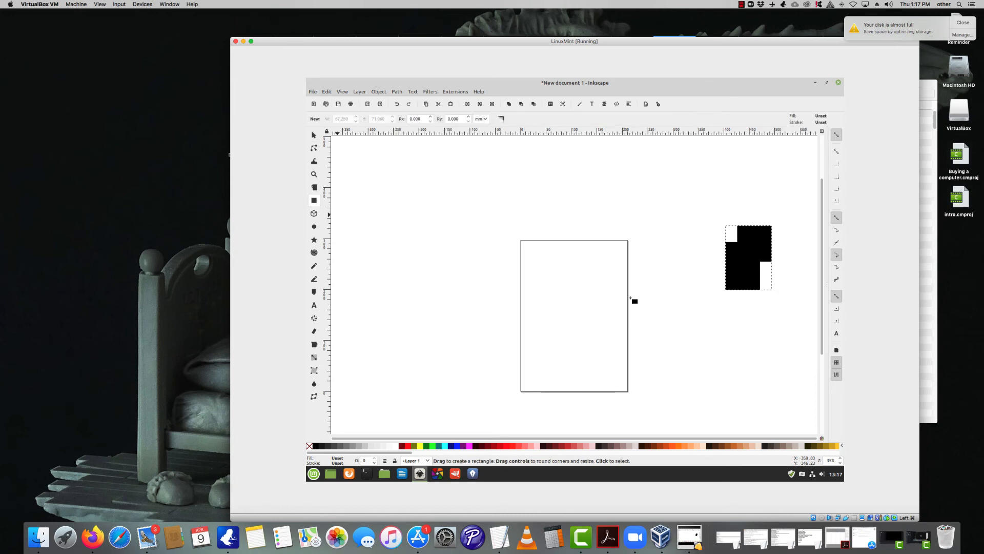
left_click_drag(732, 262, 768, 272)
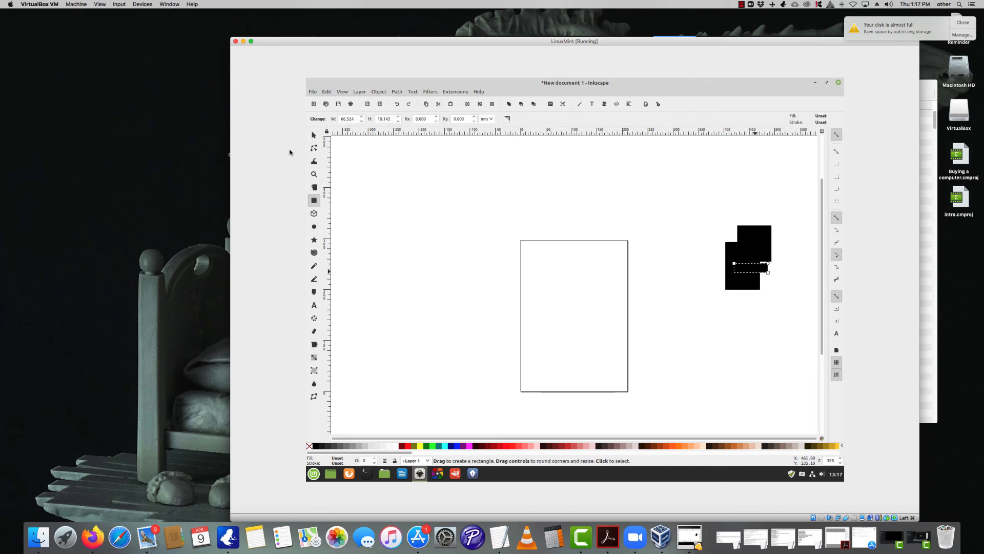
left_click(315, 134)
left_click(741, 296)
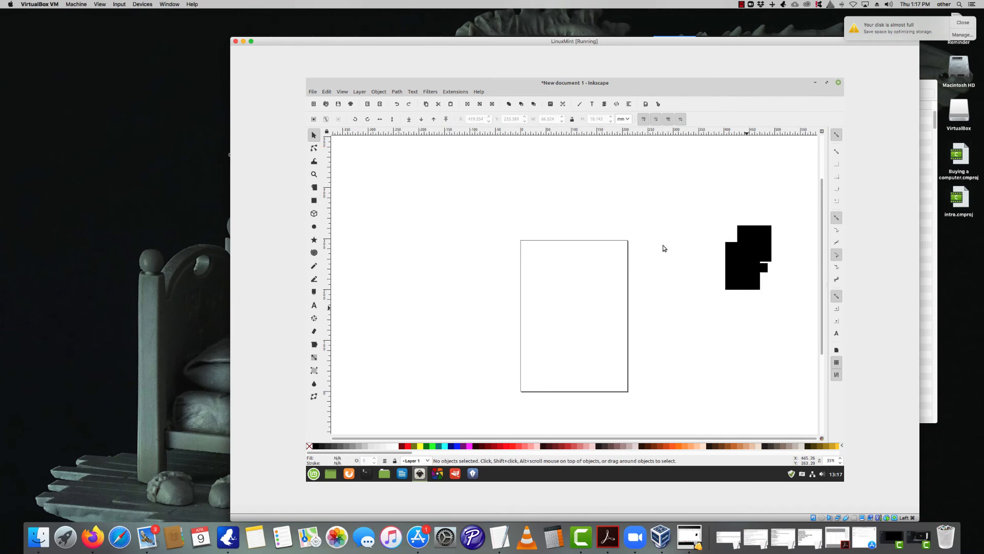
left_click_drag(757, 277, 830, 338)
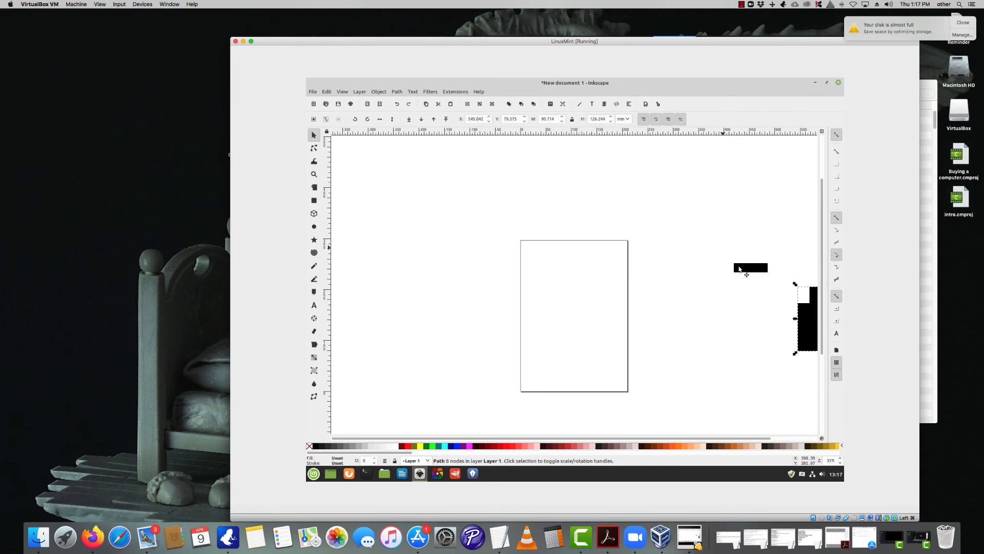
left_click_drag(739, 268, 784, 322)
Subtract the thin rectangle from the merged shape with Difference and move the notched shape up and slightly left.
left_click_drag(762, 285, 805, 376)
left_click_drag(761, 280, 507, 437)
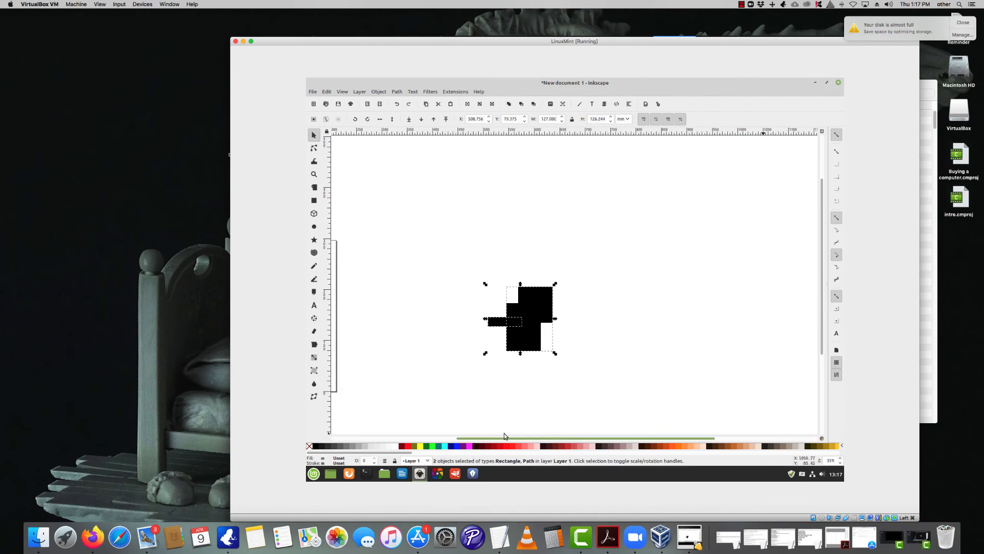
left_click(380, 92)
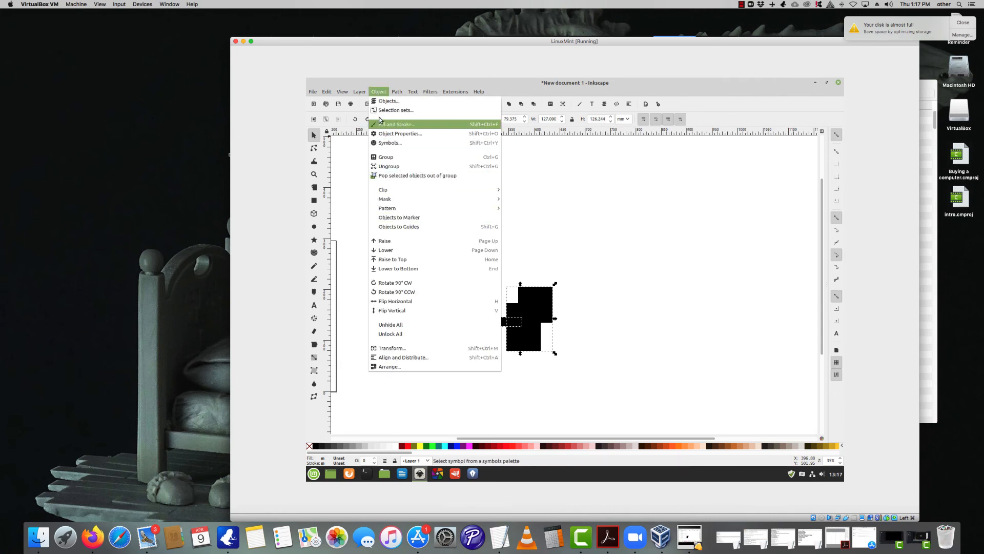
mouse_move(397, 95)
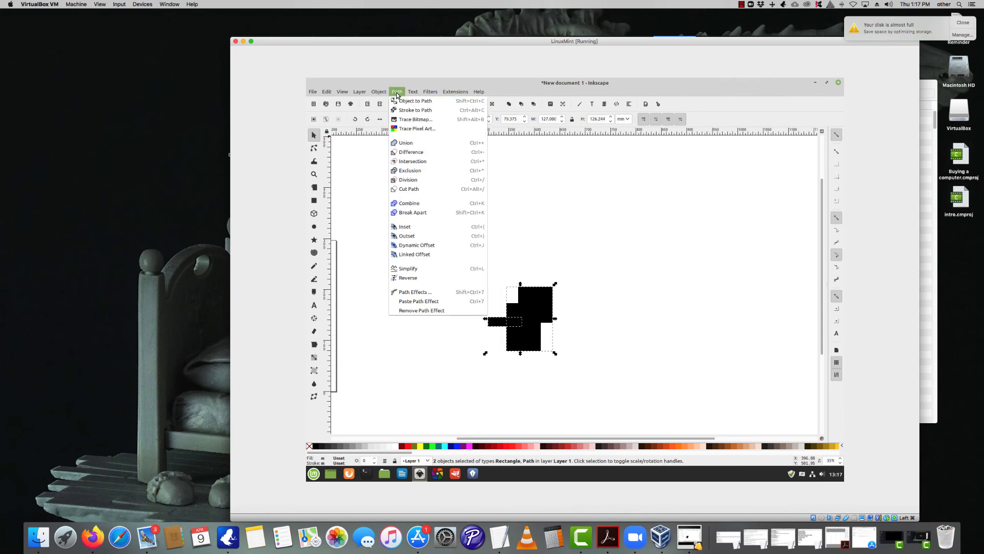
left_click(410, 151)
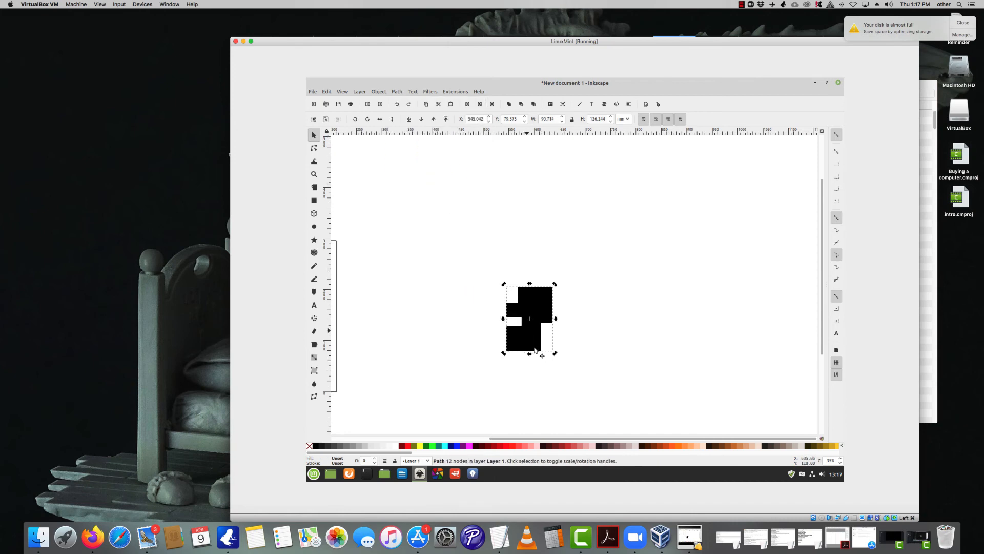
left_click_drag(531, 350, 506, 283)
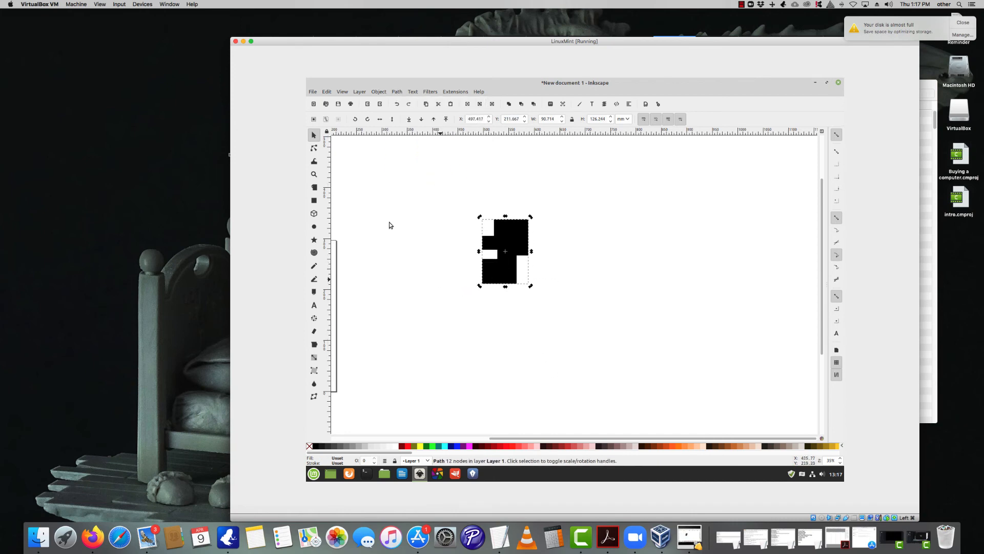
Draw a winding freehand path passing beneath the black shape with the Pencil tool and a wavy Bezier curve above the shape.
left_click(314, 266)
mouse_move(382, 254)
left_mouse_down()
mouse_move(545, 334)
mouse_move(624, 271)
mouse_move(681, 257)
mouse_move(687, 282)
left_mouse_up()
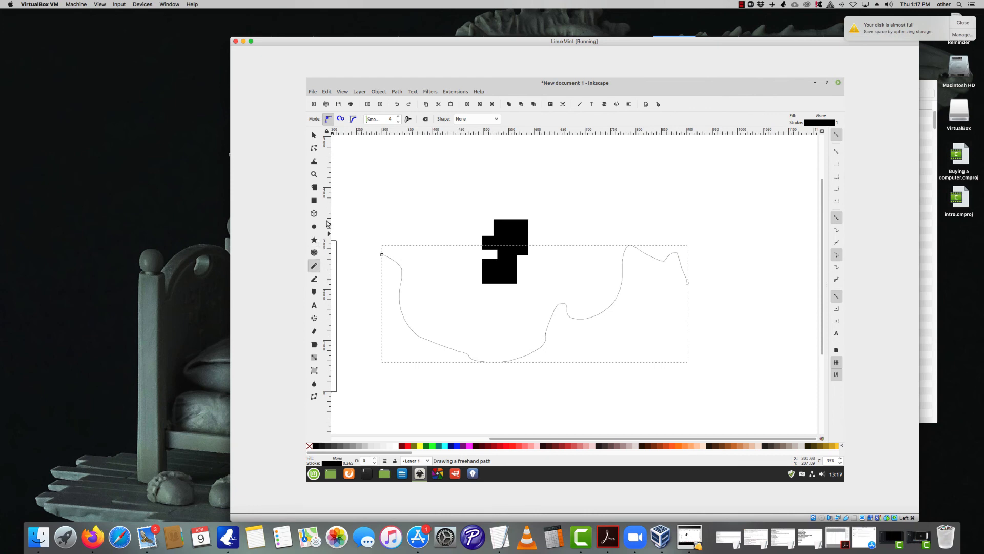
left_click(314, 278)
left_click(381, 178)
left_click_drag(459, 188, 648, 199)
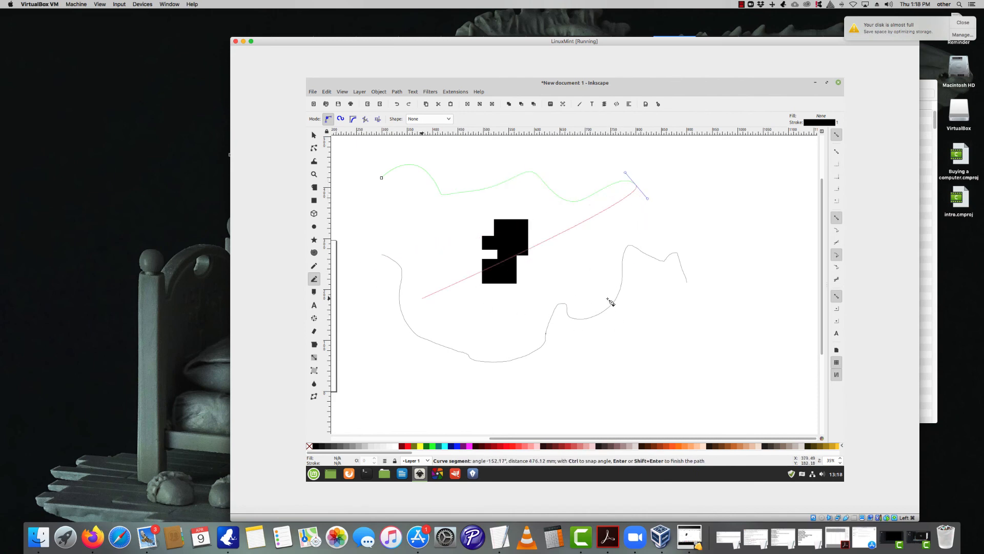
key("Return")
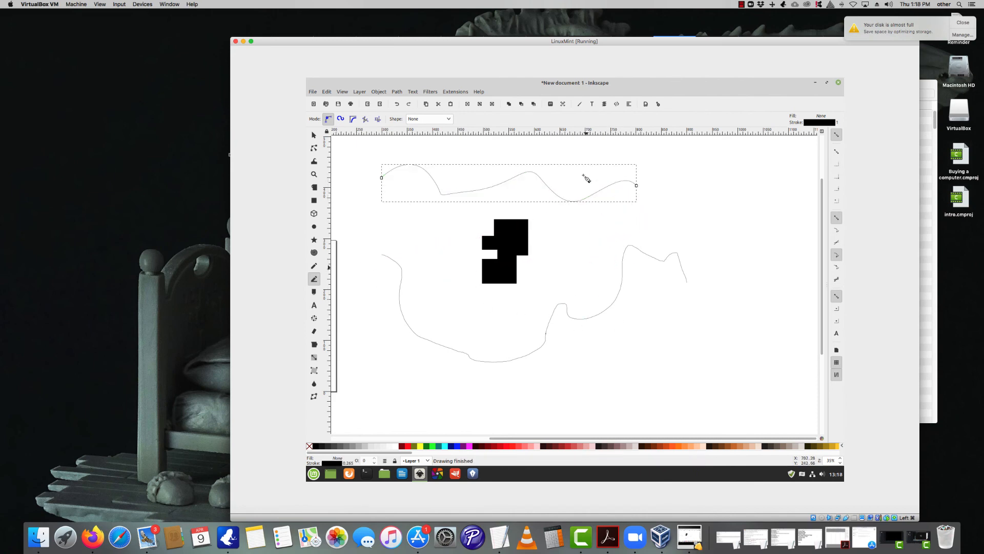
Reshape the upper Bezier curve's first two segments with the Node tool, raising the first crest and pulling the first trough down and left.
left_click(315, 148)
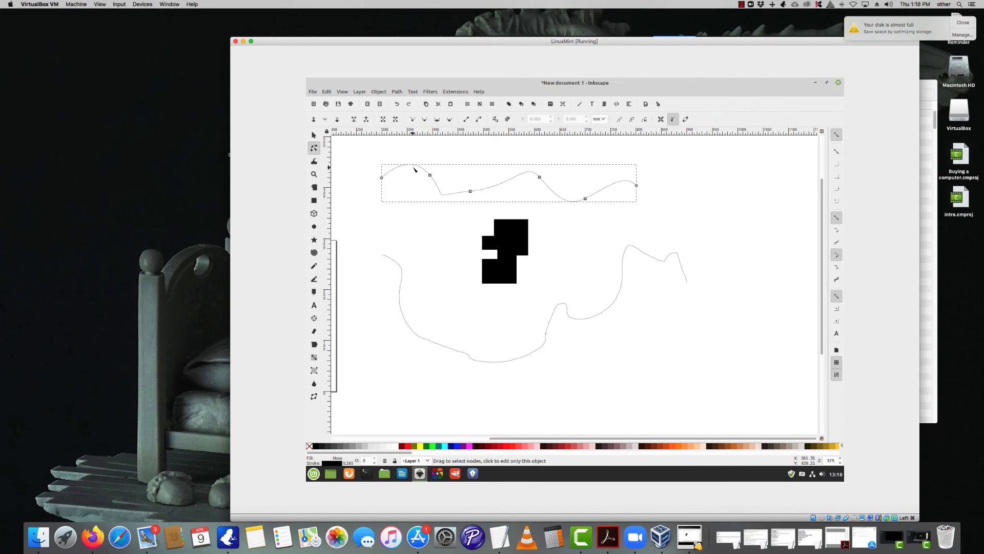
mouse_move(417, 166)
left_mouse_down()
mouse_move(414, 176)
mouse_move(417, 160)
left_mouse_up()
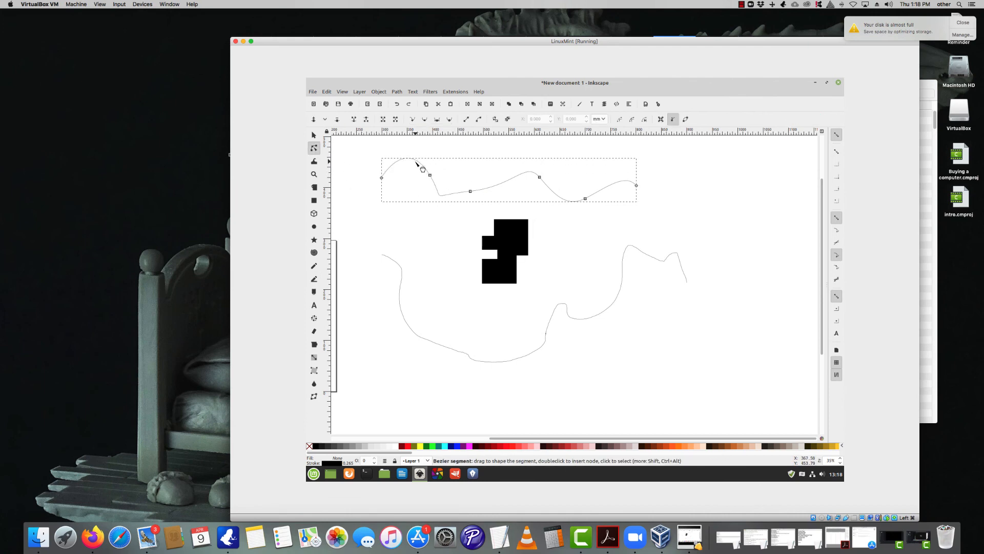
left_click_drag(441, 193, 418, 235)
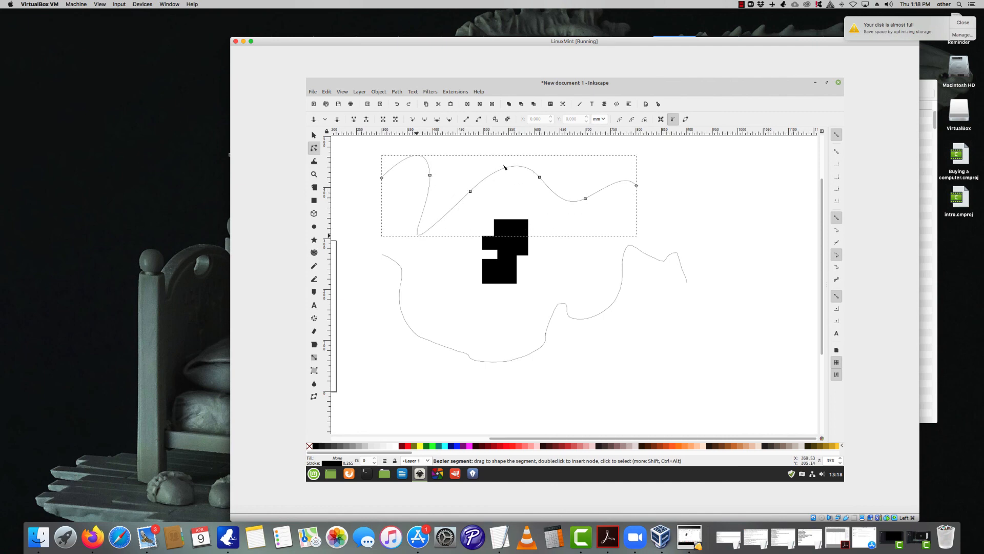
Move the curve's third node down and right, adjust its handles, and reposition the second node slightly down and left with a shallower first trough.
left_click_drag(505, 168, 480, 197)
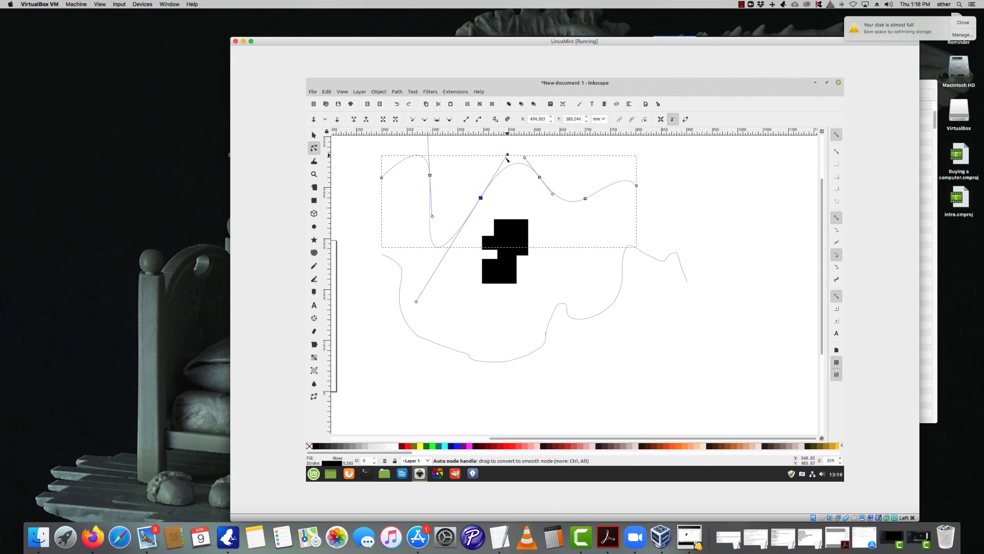
left_click_drag(507, 154, 492, 178)
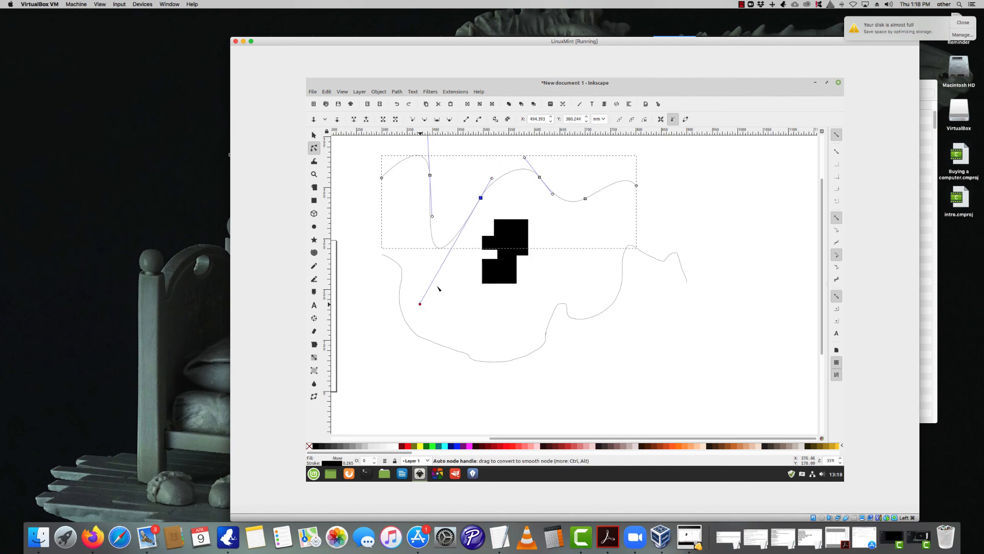
mouse_move(422, 303)
left_mouse_down()
mouse_move(459, 248)
mouse_move(447, 286)
mouse_move(425, 305)
left_mouse_up()
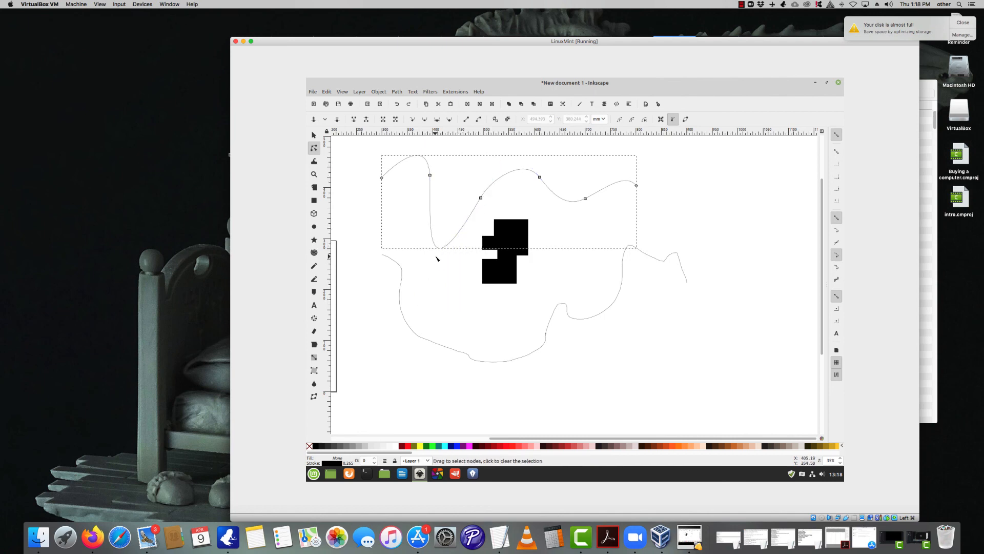
left_click_drag(438, 248, 427, 180)
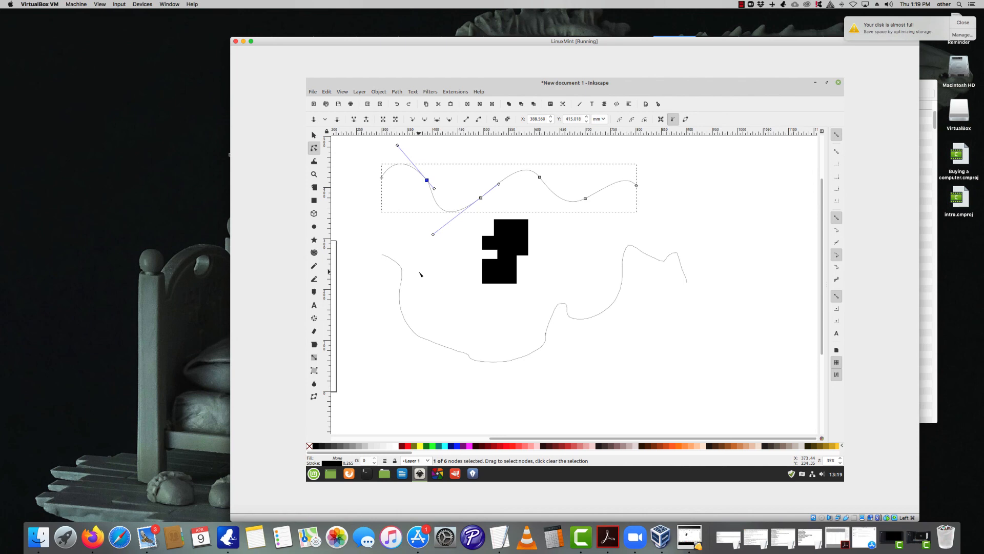
left_click(741, 4)
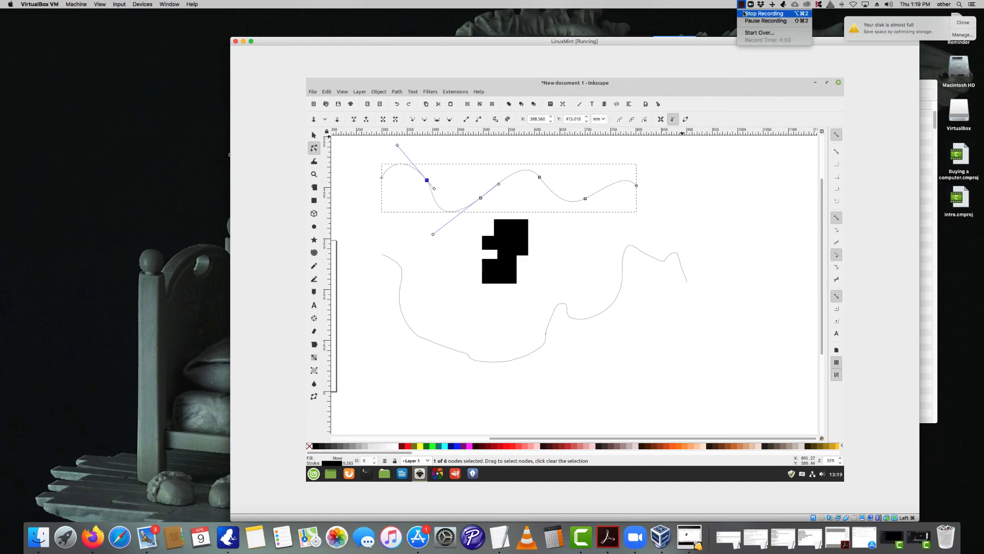